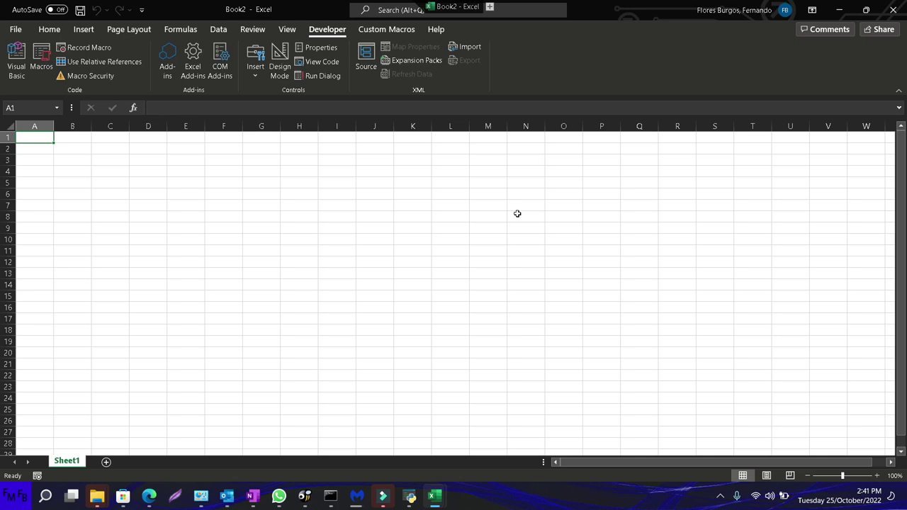
# - Enter the headings Actividades/Activities, Estado/Status and Help/Ayuda in cells A1, B1 and C1
pyautogui.write('Act')
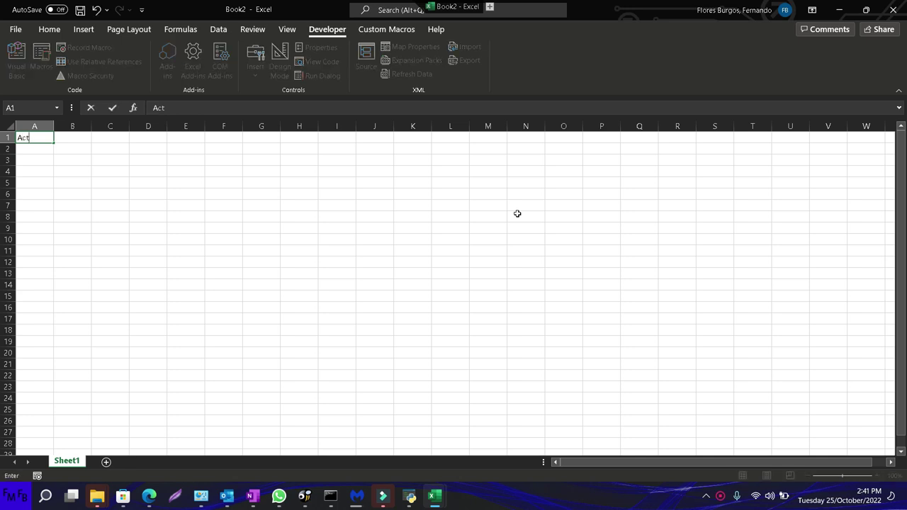
pyautogui.write('ividades/Activities')
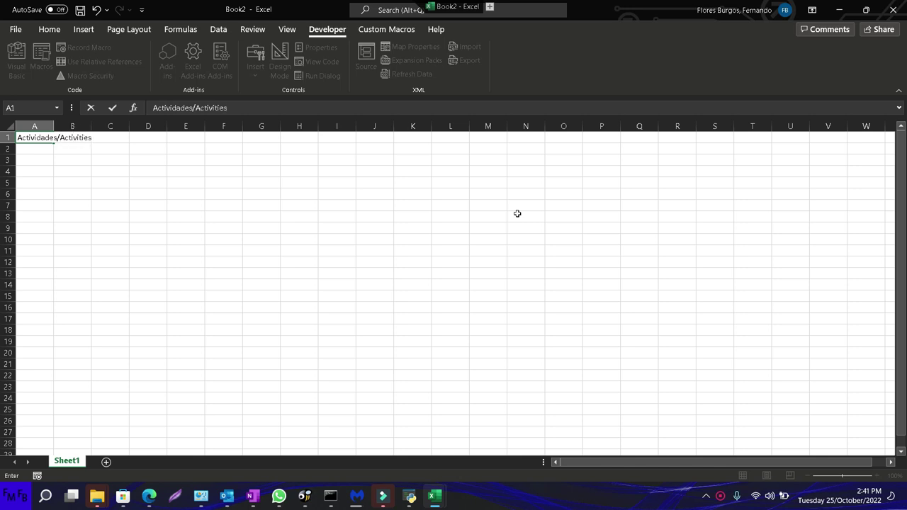
pyautogui.press('Tab')
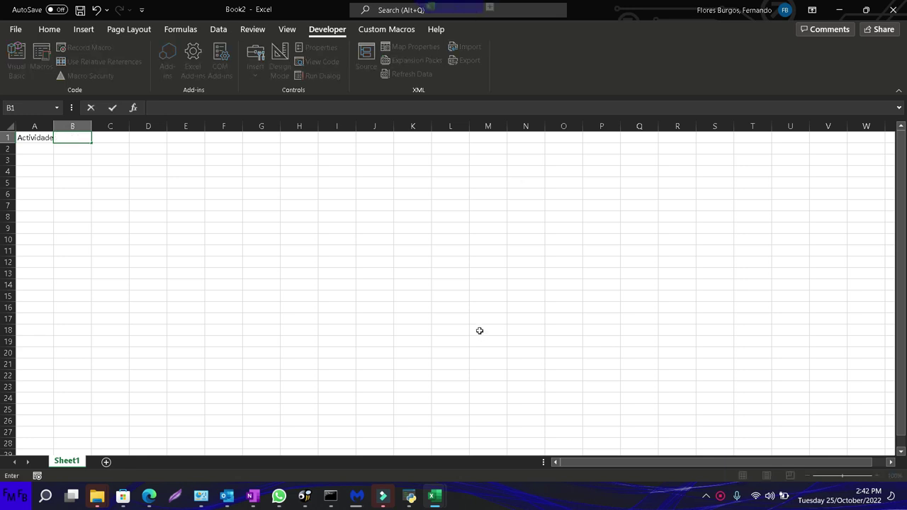
pyautogui.write('Estado/Status')
pyautogui.press('Tab')
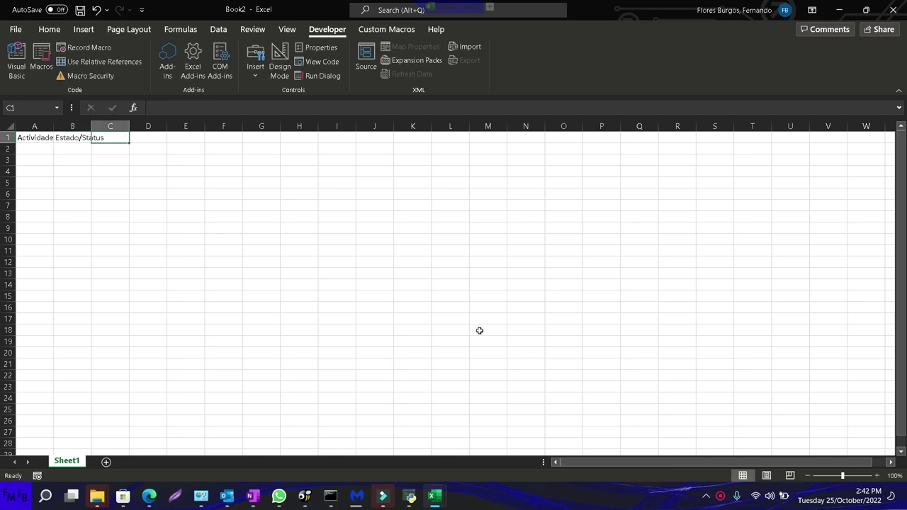
pyautogui.write('Help/Ayuda')
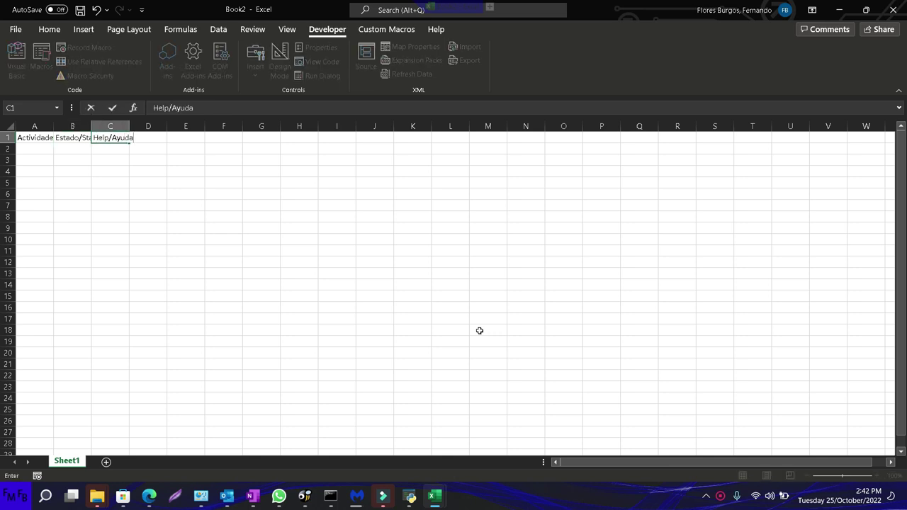
pyautogui.press('Return')
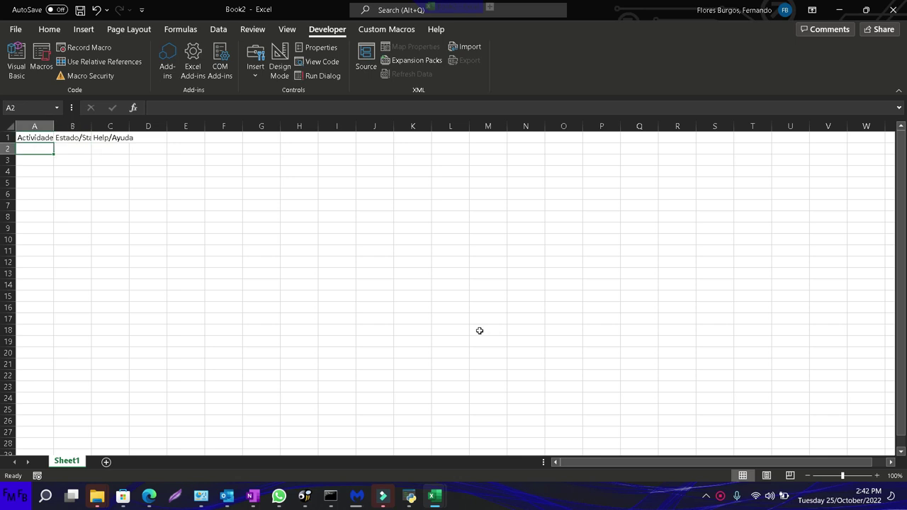
# - Enter the Spanish chores Cortar la grama, Pintar el cerco and Sacar la basura in A2:A4
pyautogui.write('Cortar')
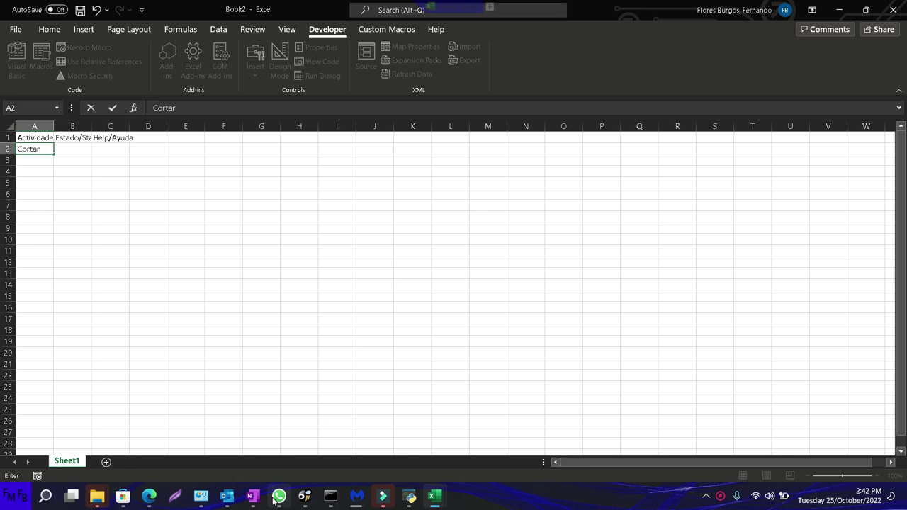
pyautogui.rightClick(278, 497)
pyautogui.click(287, 465)
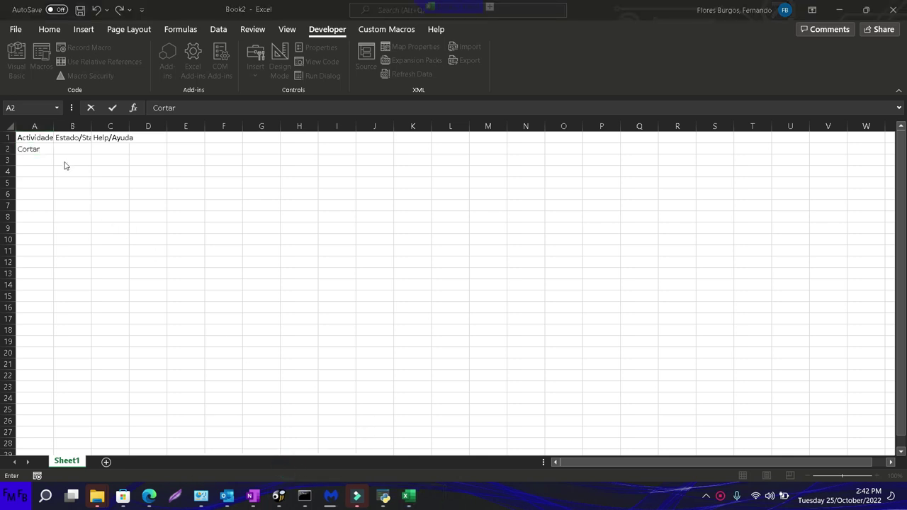
pyautogui.click(42, 149)
pyautogui.write('la ')
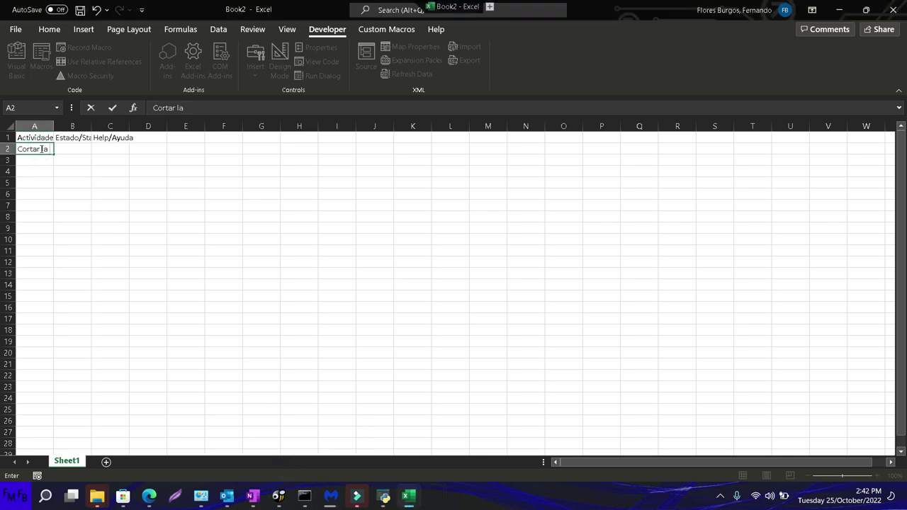
pyautogui.write('la  grama')
pyautogui.press('Return')
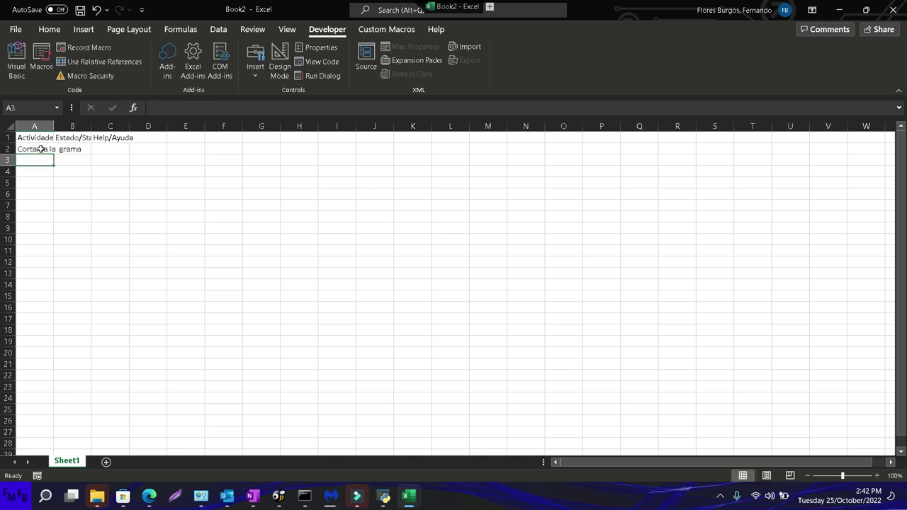
pyautogui.write('Pintar el cerco')
pyautogui.press('Return')
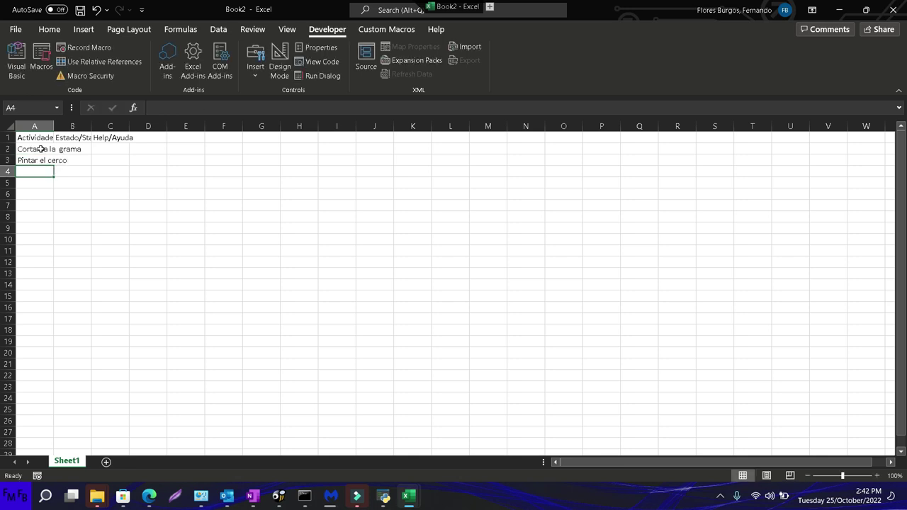
pyautogui.write('Sacar')
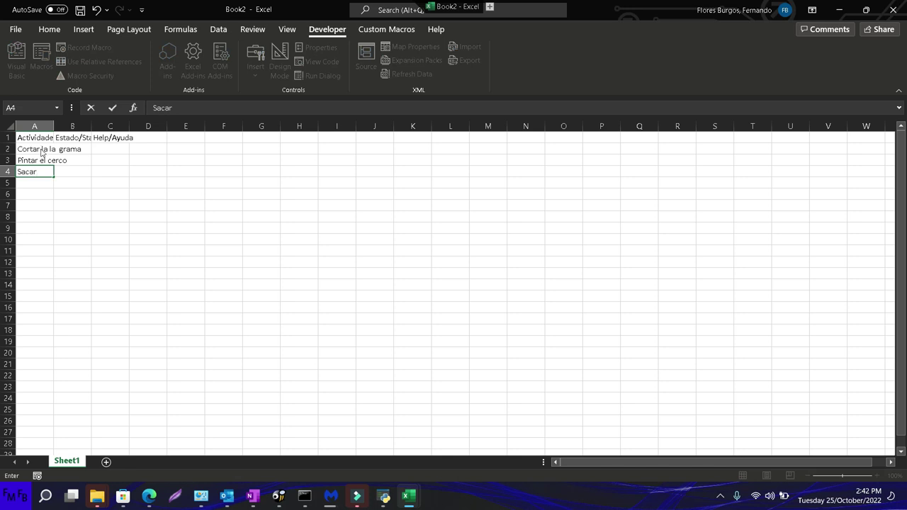
pyautogui.write(' la basura')
# - Append the English translations /Cut the grass, /Paint the fence and /Take out the trash to A2:A4
pyautogui.press('Up')
pyautogui.press('Up')
pyautogui.press('F2')
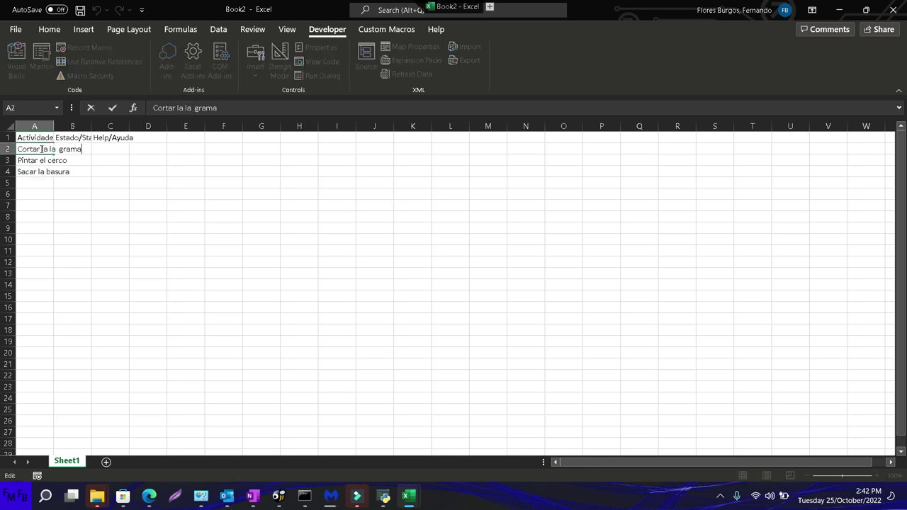
pyautogui.write('/Cut')
pyautogui.write(' the grass')
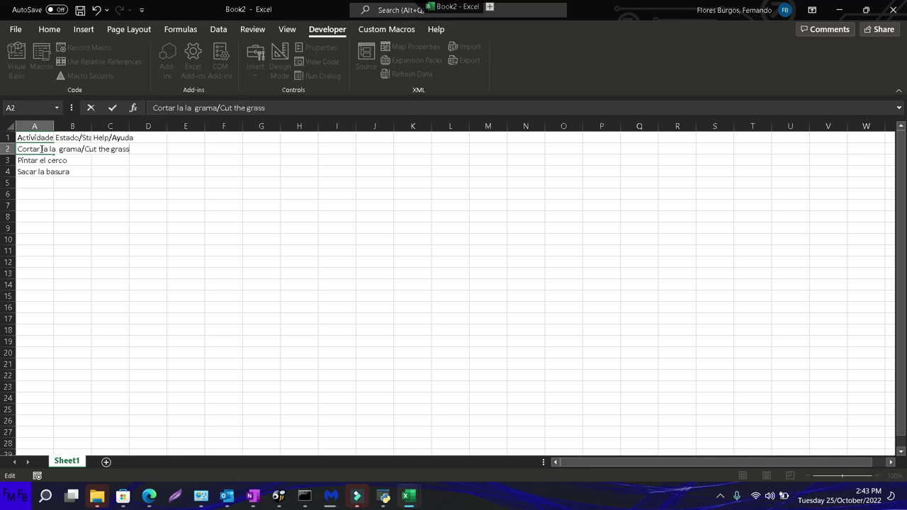
pyautogui.press('Return')
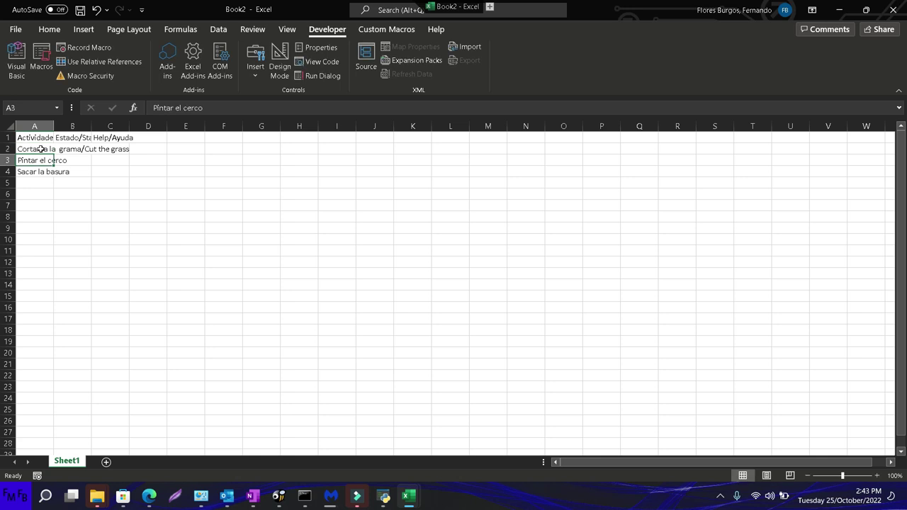
pyautogui.press('F2')
pyautogui.write('/Paint the fence')
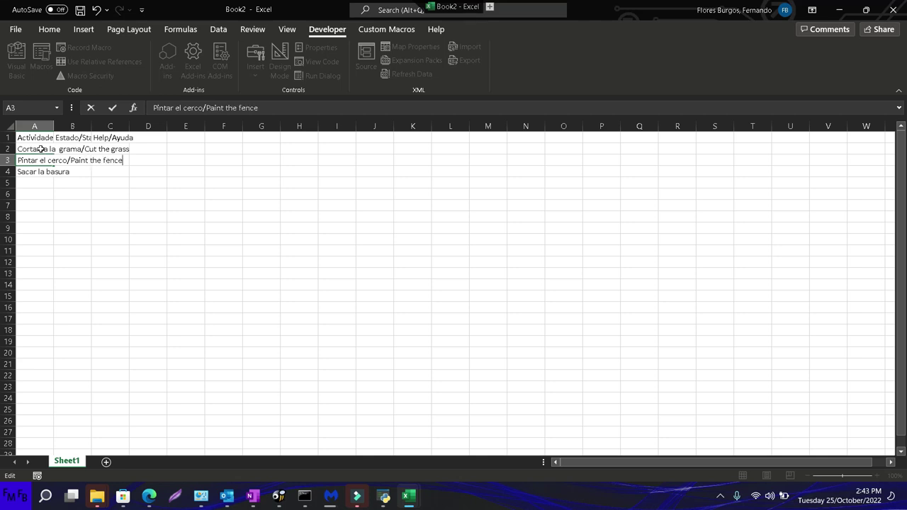
pyautogui.press('Return')
pyautogui.press('F2')
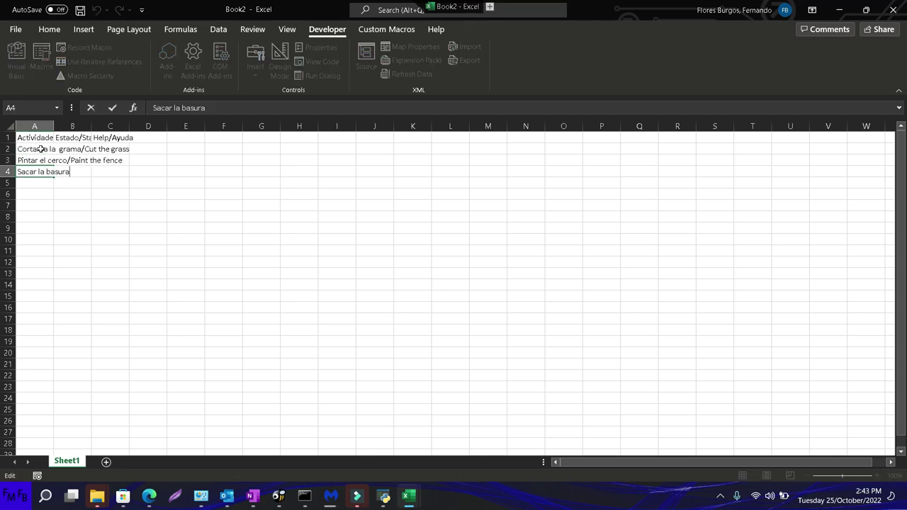
pyautogui.write('/Take out the ')
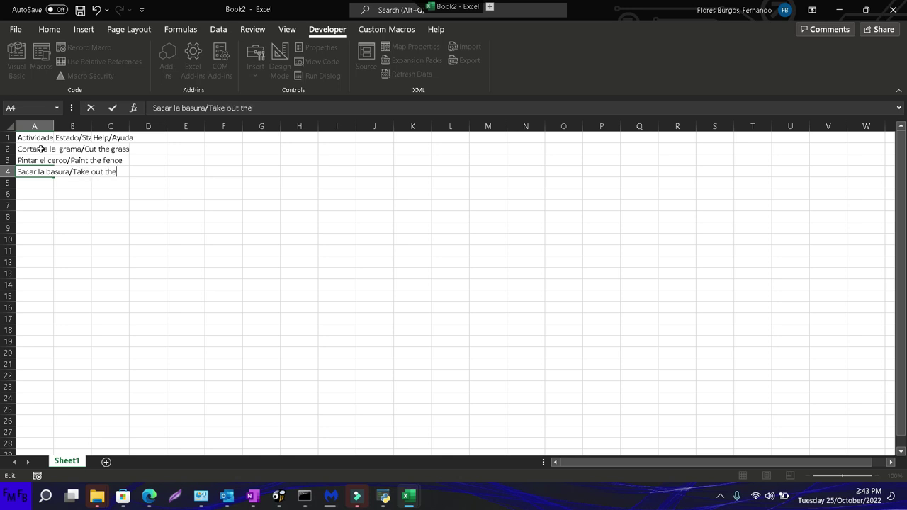
pyautogui.write('trash')
pyautogui.hotkey('ctrl', 'Return')
pyautogui.press('Return')
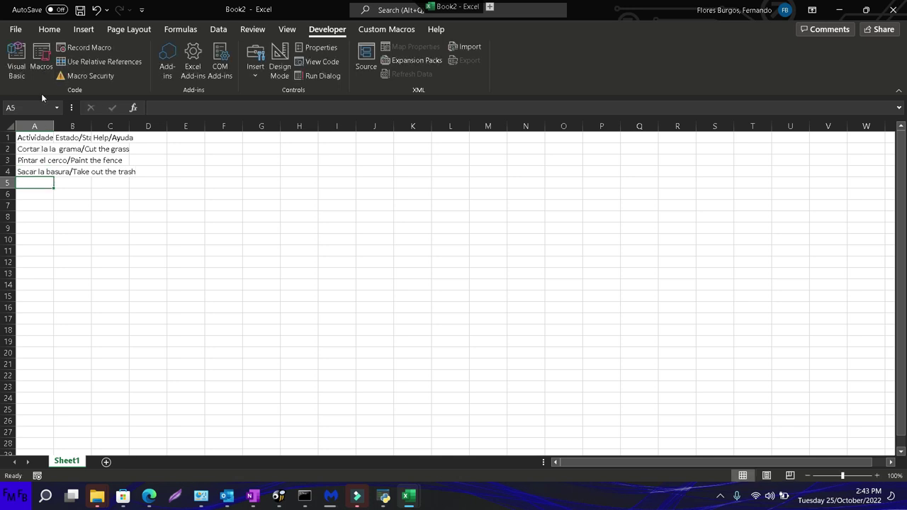
# - Autofit columns A and B and draw a checkbox labelled 'Done' in cell B2
pyautogui.doubleClick(53, 122)
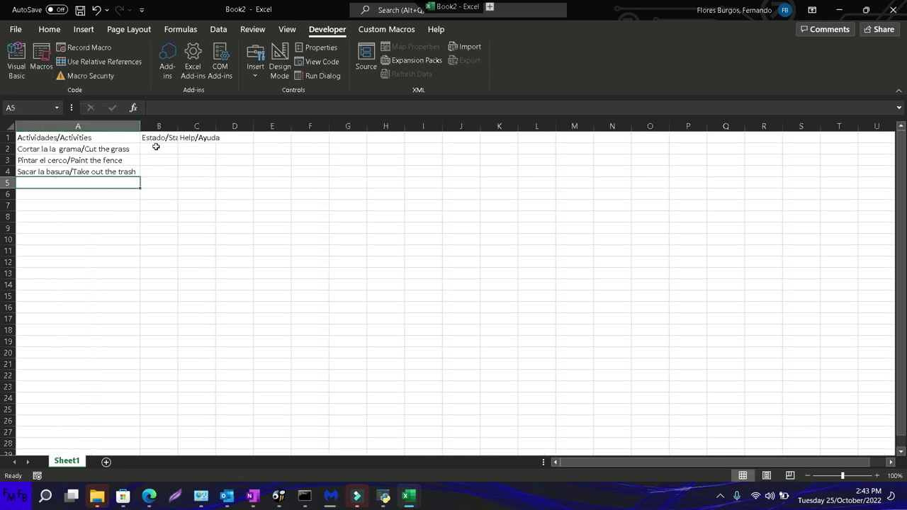
pyautogui.doubleClick(179, 123)
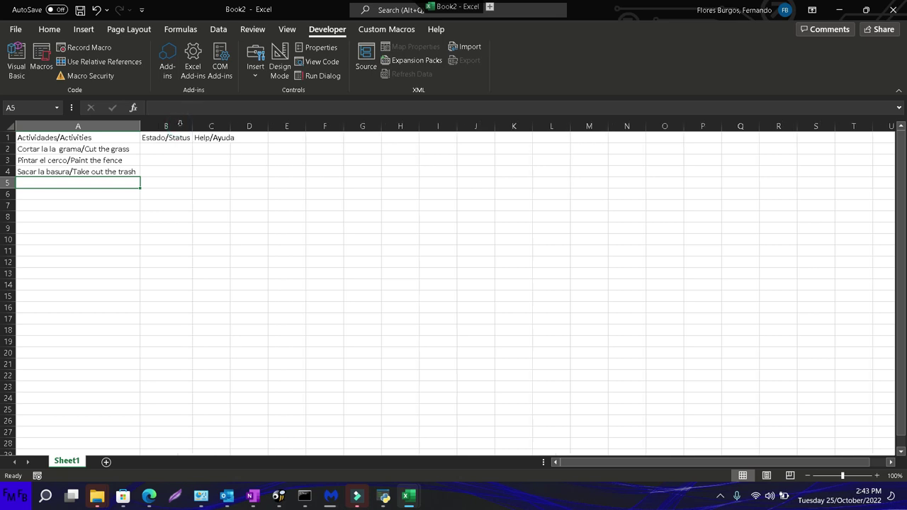
pyautogui.click(257, 69)
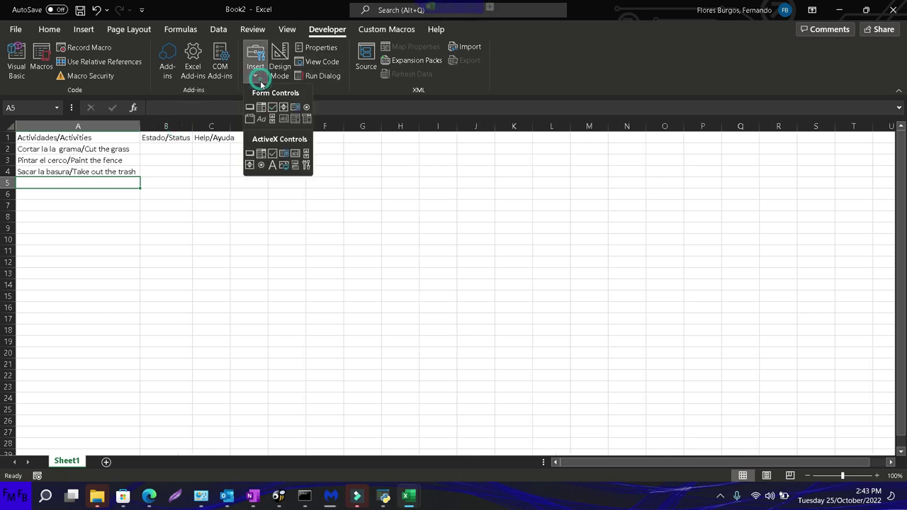
pyautogui.click(272, 107)
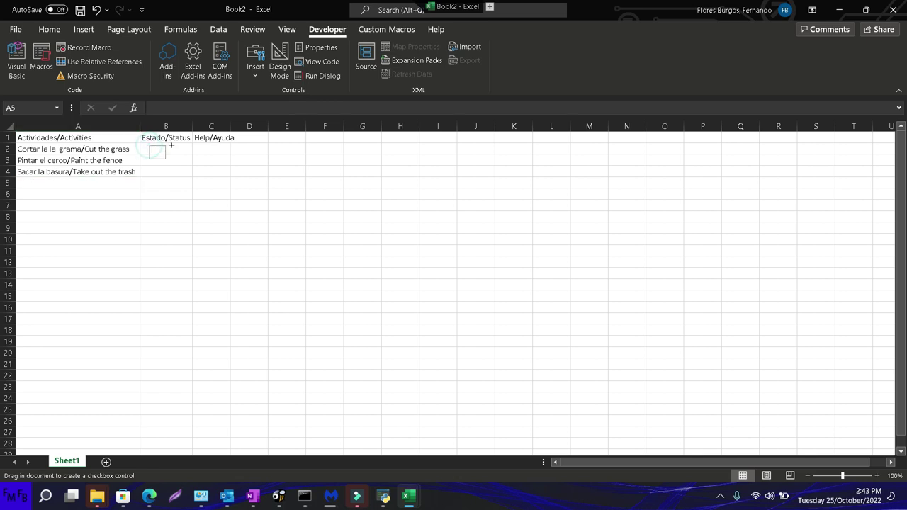
pyautogui.moveTo(149, 144)
pyautogui.mouseDown()
pyautogui.moveTo(183, 159)
pyautogui.moveTo(175, 144)
pyautogui.mouseUp()
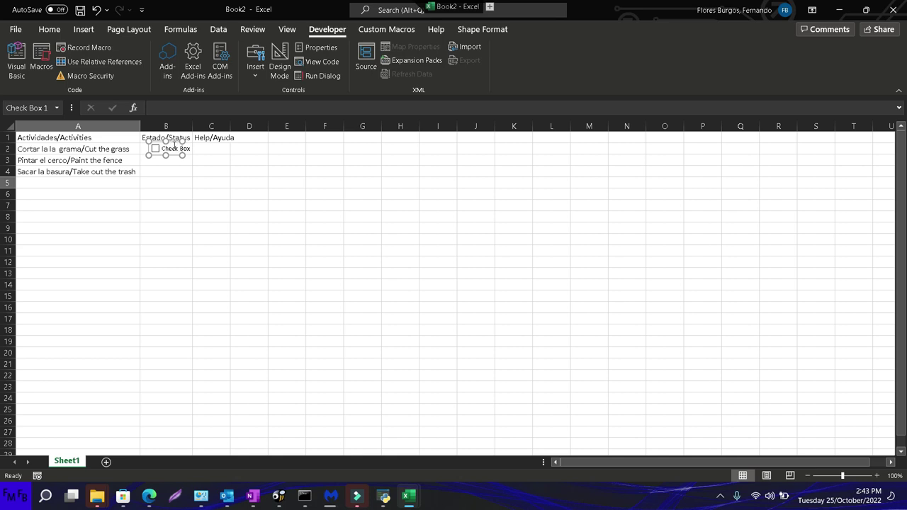
pyautogui.rightClick(173, 146)
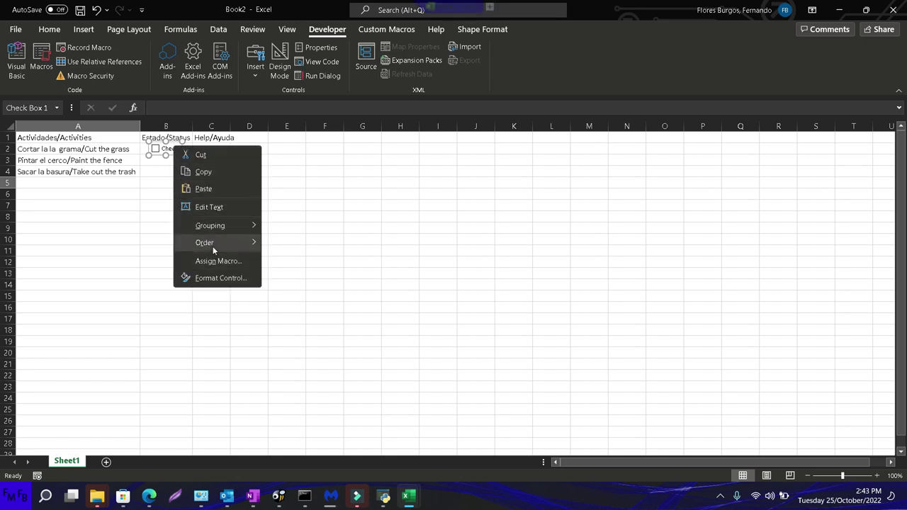
pyautogui.click(216, 207)
pyautogui.hotkey('ctrl', 'a')
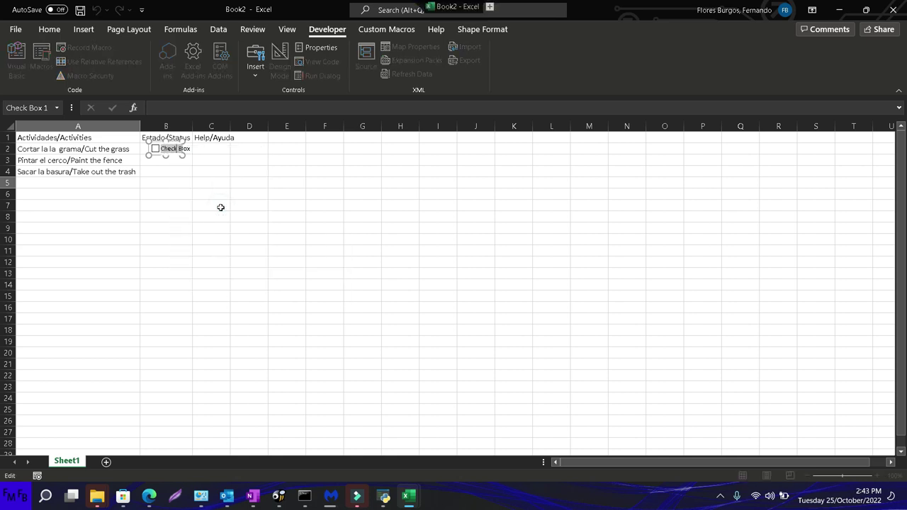
pyautogui.write('Done')
pyautogui.click(221, 207)
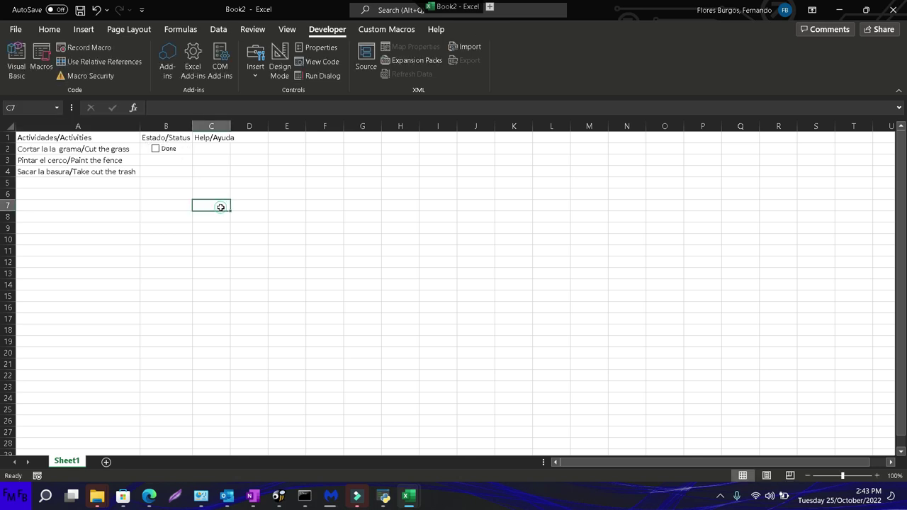
# - Fill the Done checkbox down so B3 and B4 each get a copy
pyautogui.click(188, 153)
pyautogui.moveTo(193, 155); pyautogui.dragTo(192, 177)
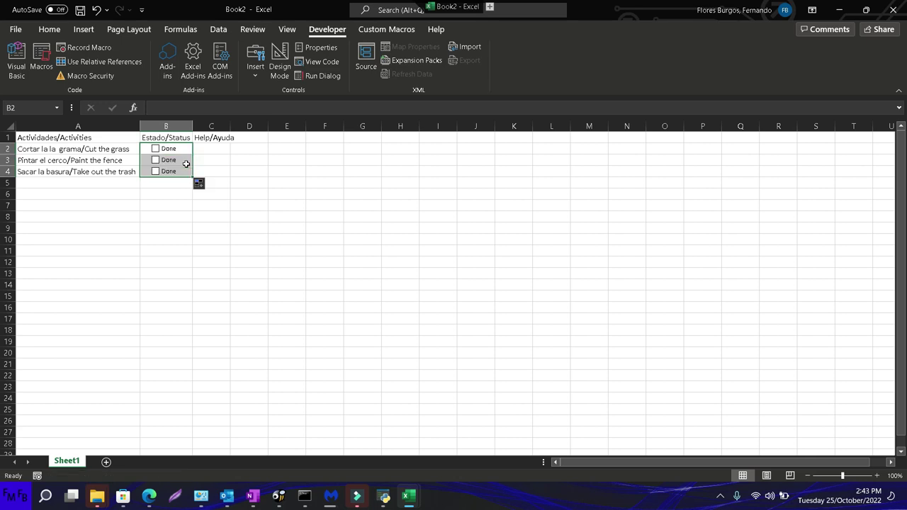
pyautogui.rightClick(173, 141)
pyautogui.rightClick(174, 151)
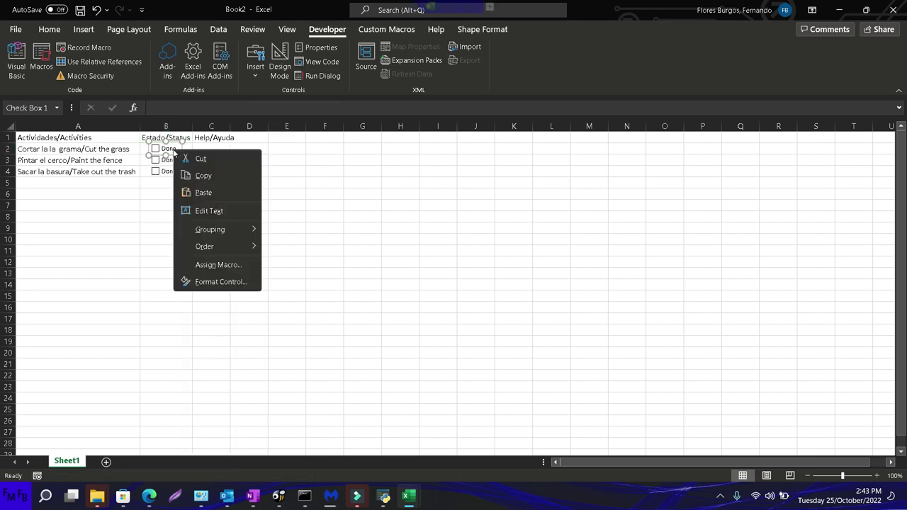
# - Set the row 2 checkbox to Checked and link it to cell C2
pyautogui.click(213, 282)
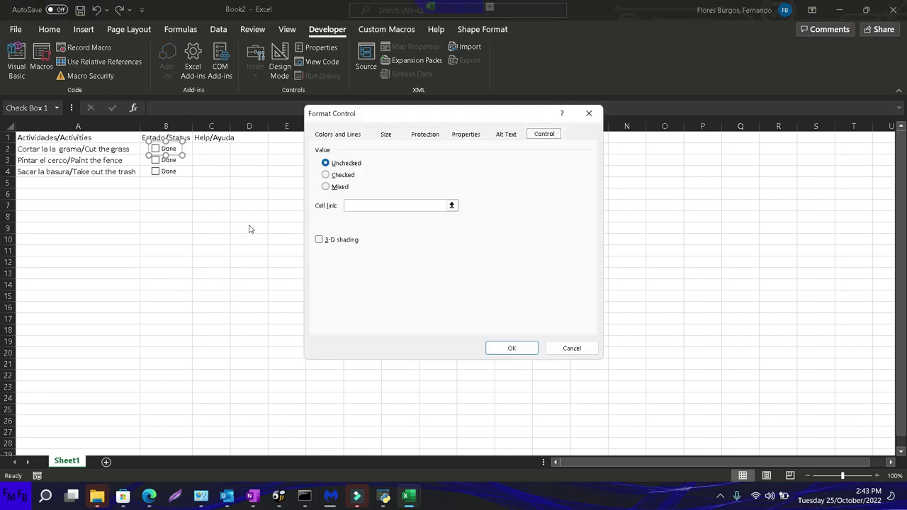
pyautogui.click(335, 175)
pyautogui.click(349, 205)
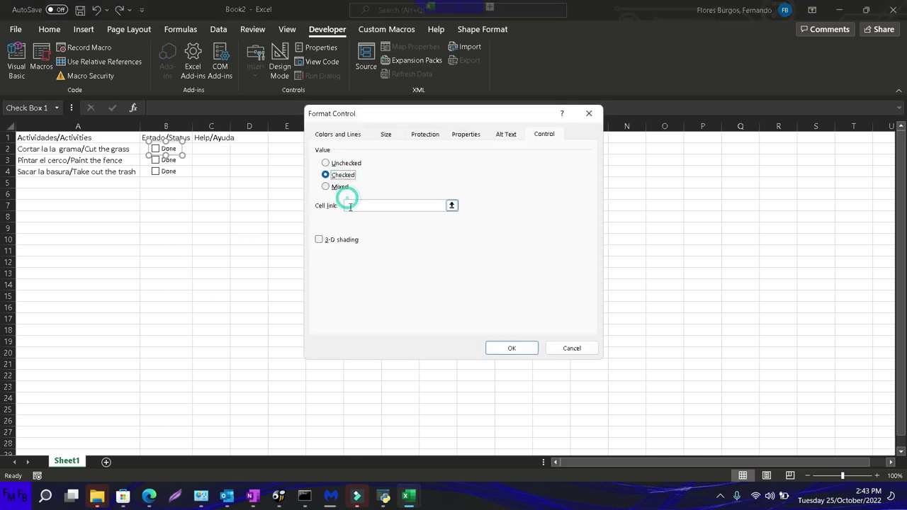
pyautogui.click(212, 150)
pyautogui.press('Return')
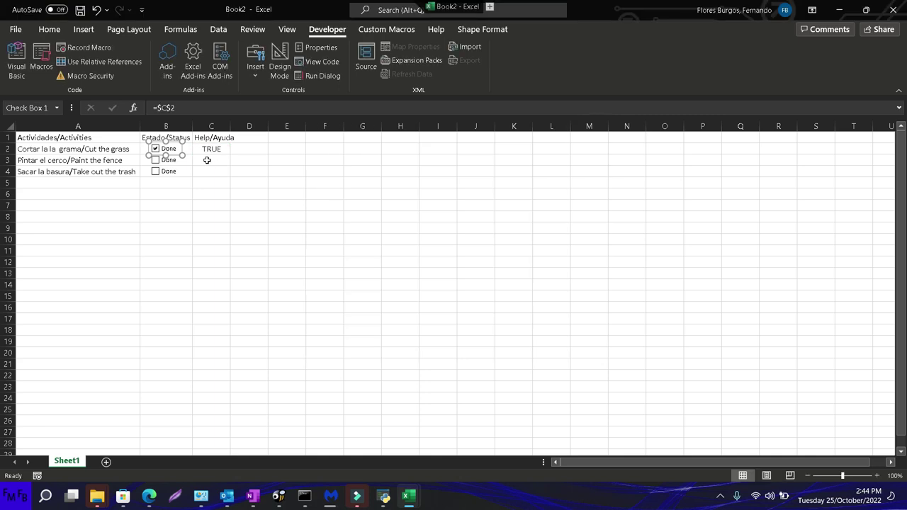
# - Set the row 3 checkbox to Checked and link it to cell C3
pyautogui.rightClick(175, 163)
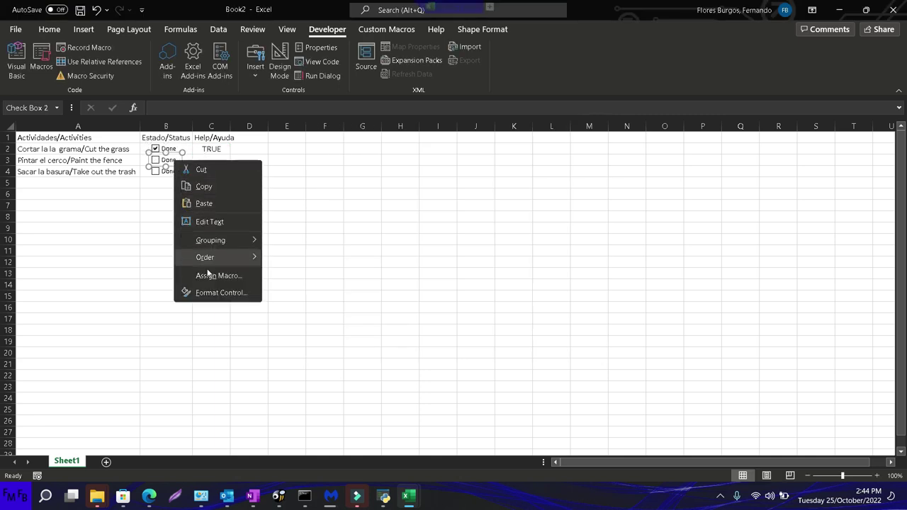
pyautogui.click(214, 296)
pyautogui.click(336, 175)
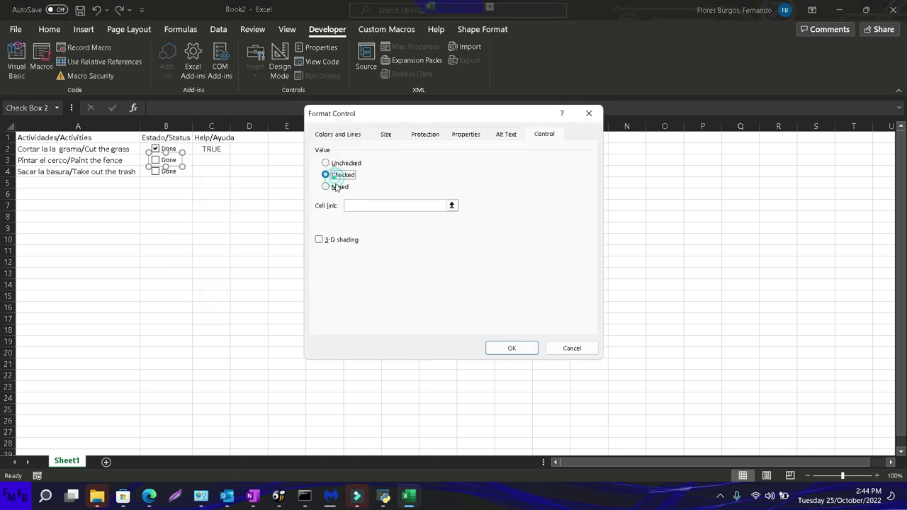
pyautogui.click(349, 204)
pyautogui.click(217, 161)
pyautogui.press('Return')
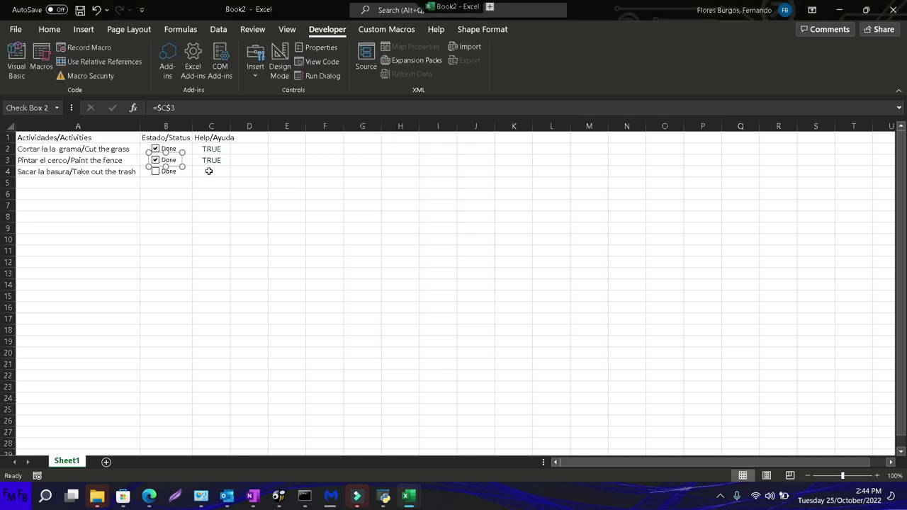
# - Set the row 4 checkbox to Checked and link it to cell C4
pyautogui.rightClick(165, 176)
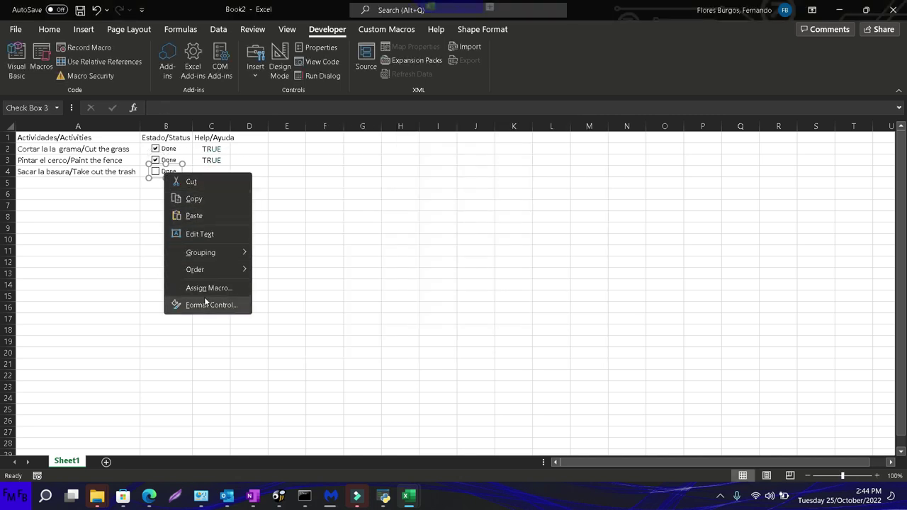
pyautogui.click(205, 302)
pyautogui.click(326, 175)
pyautogui.click(209, 172)
pyautogui.press('Tab')
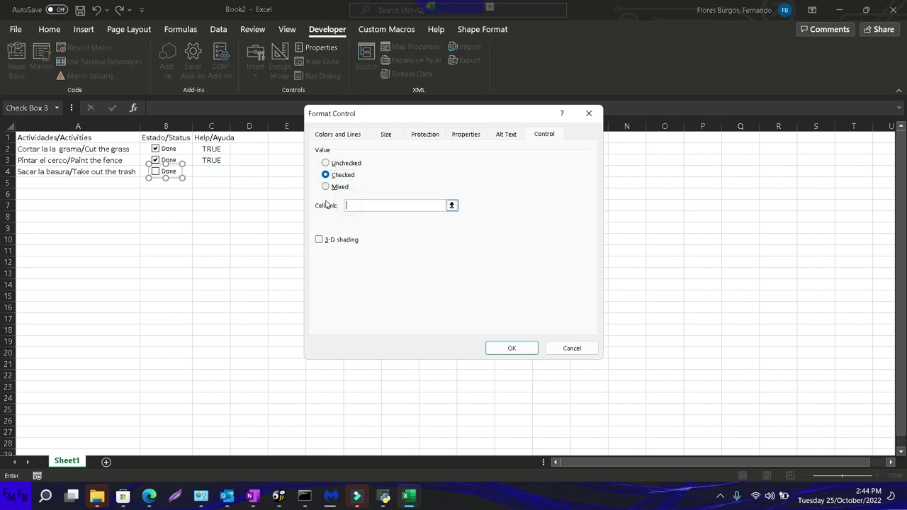
pyautogui.click(206, 170)
pyautogui.press('Return')
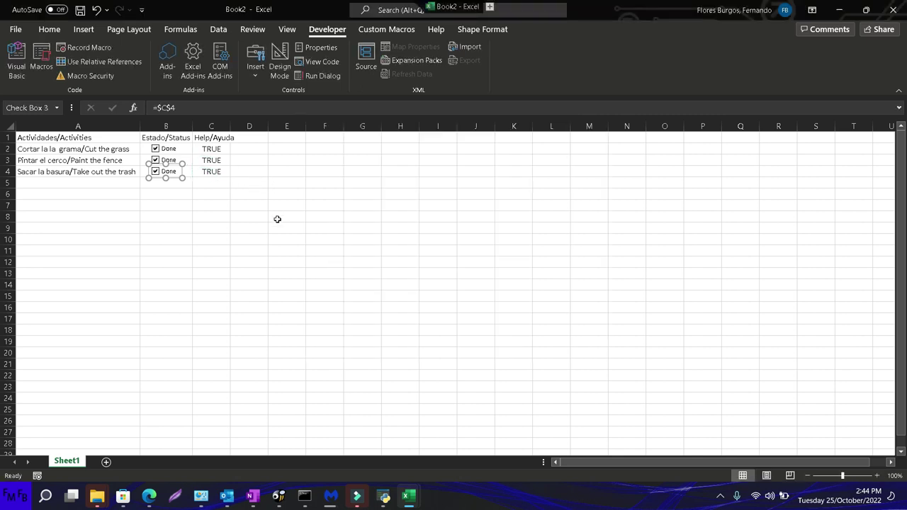
# - In the VBA editor, start Sub proteger with lr set to the last used row of column A
pyautogui.hotkey('alt', 'Tab')
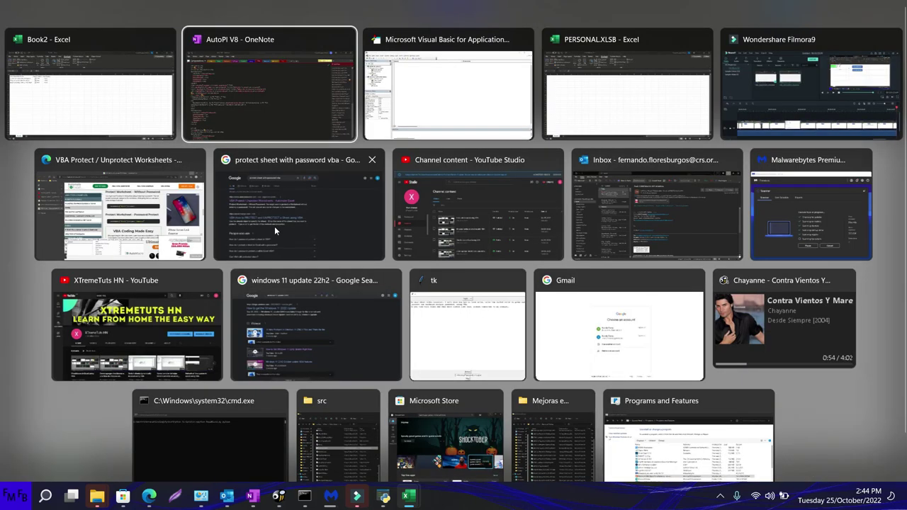
pyautogui.write('sub proteger')
pyautogui.press('Return')
pyautogui.press('BackSpace')
pyautogui.write('lr')
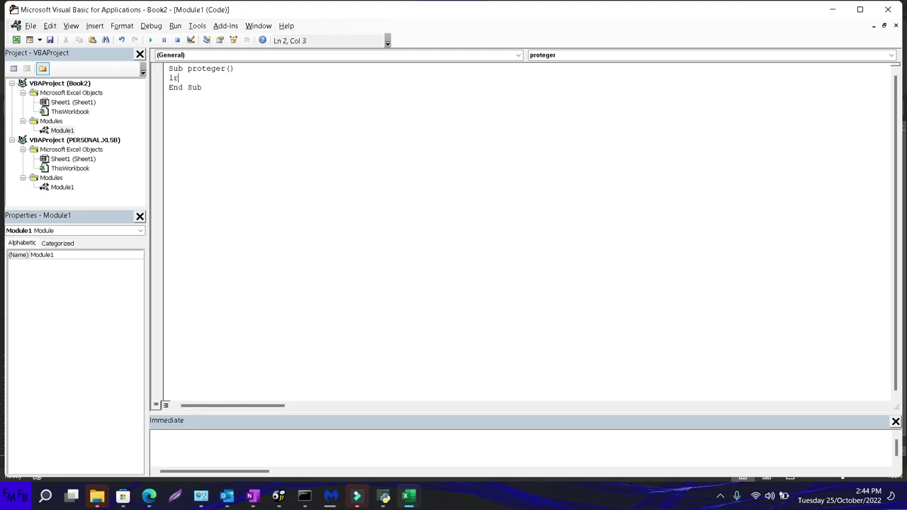
pyautogui.write('= Cells(Rows.Count, 2).End(xlUp).Row')
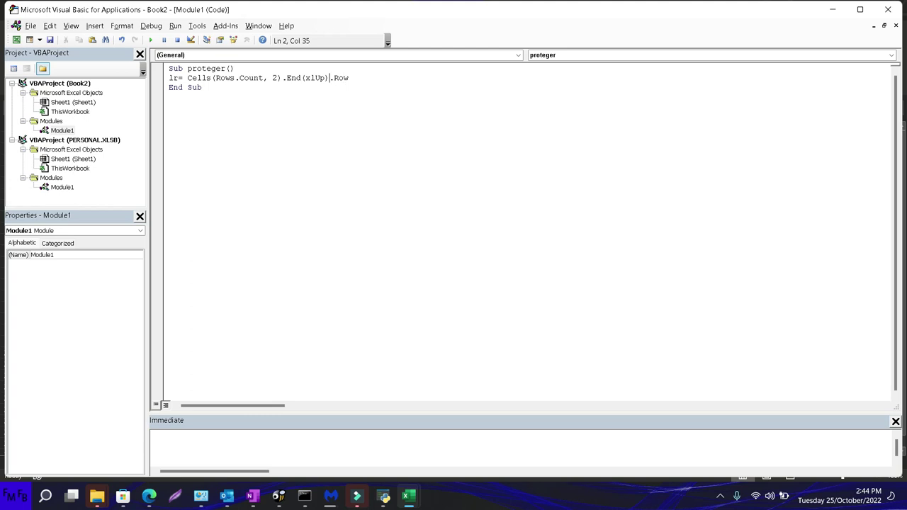
pyautogui.press('BackSpace')
pyautogui.write('1')
pyautogui.press('Return')
# - Add a For i = 2 To lr loop testing If Range("C" & i).Value = True Then
pyautogui.write('for i = 2 to lr')
pyautogui.press('Return')
pyautogui.press('Return')
pyautogui.write('next i')
pyautogui.write('if ')
pyautogui.write('Activesheet')
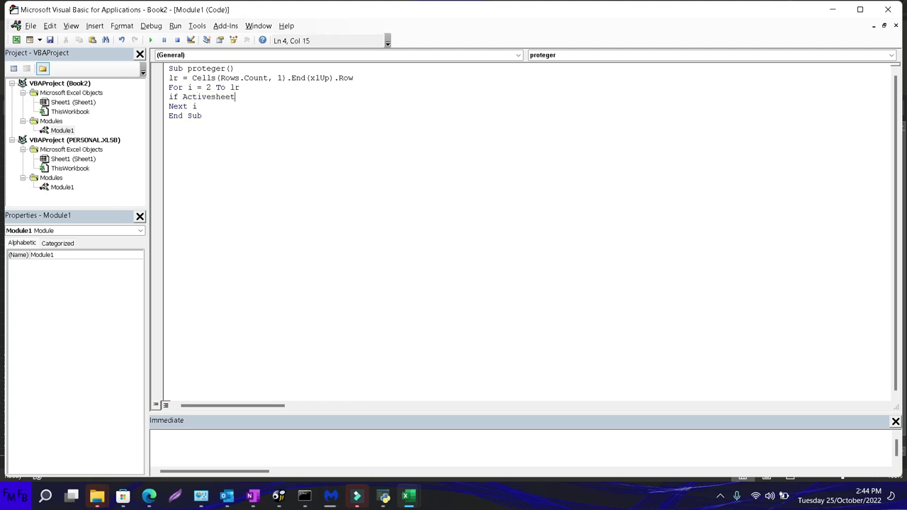
pyautogui.write('.Range()')
pyautogui.write('""')
pyautogui.write('C')
pyautogui.press('Right')
pyautogui.write('& i')
pyautogui.press('Right')
pyautogui.write('.value')
pyautogui.write('=true then')
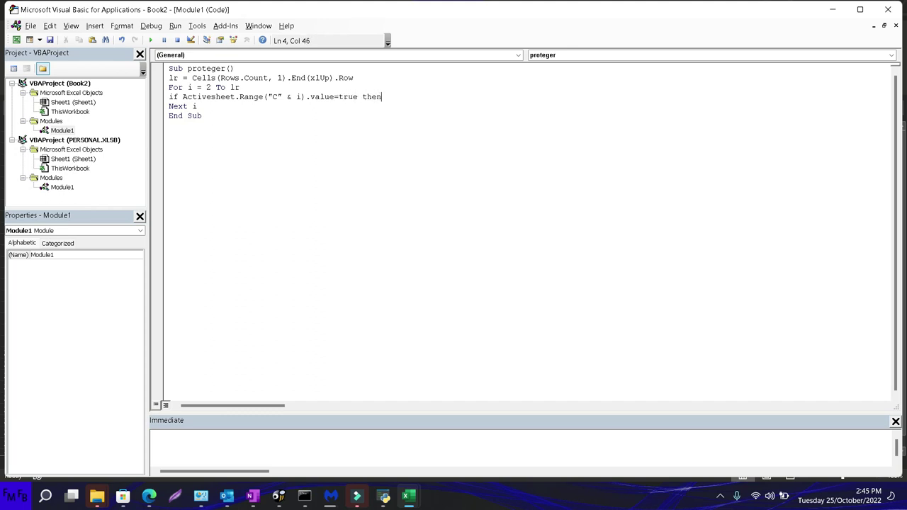
pyautogui.press('Return')
pyautogui.press('Return')
# - Close the If with End If and unprotect the active sheet with its password inside it
pyautogui.write('ndif')
pyautogui.press('Up')
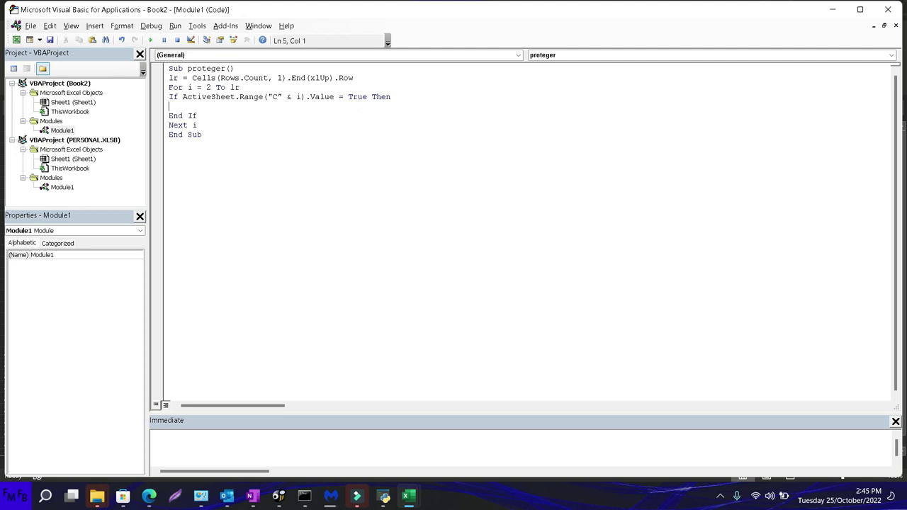
pyautogui.write('Activesheet.')
pyautogui.write('unprotect')
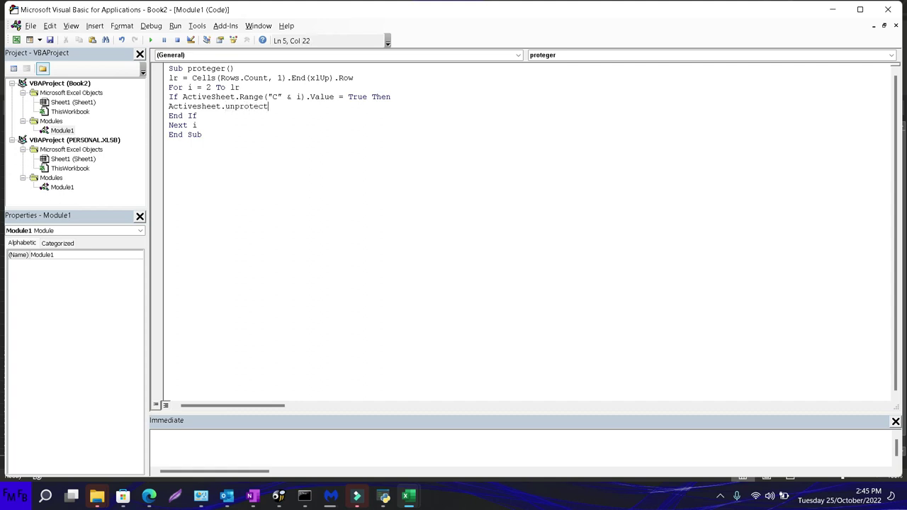
pyautogui.write(' "')
pyautogui.press('Return')
# - Lock column A's cell, fill it green with ColorIndex 4, and re-protect the sheet with the password
pyautogui.write('Activesheet.Range()')
pyautogui.press('Left')
pyautogui.write('""')
pyautogui.write('A')
pyautogui.write(' & ')
pyautogui.write('i')
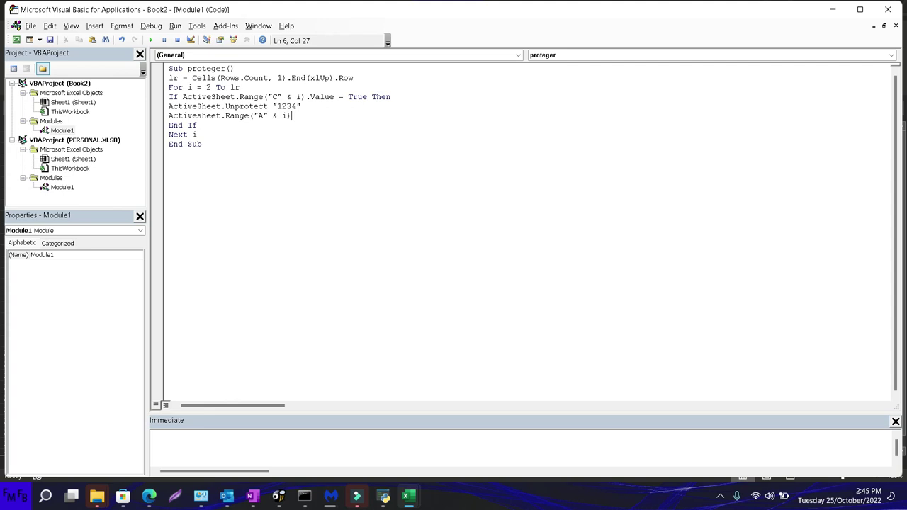
pyautogui.write('locj')
pyautogui.press('BackSpace')
pyautogui.write('ked=true')
pyautogui.press('Return')
pyautogui.write('Activesheet.Rang')
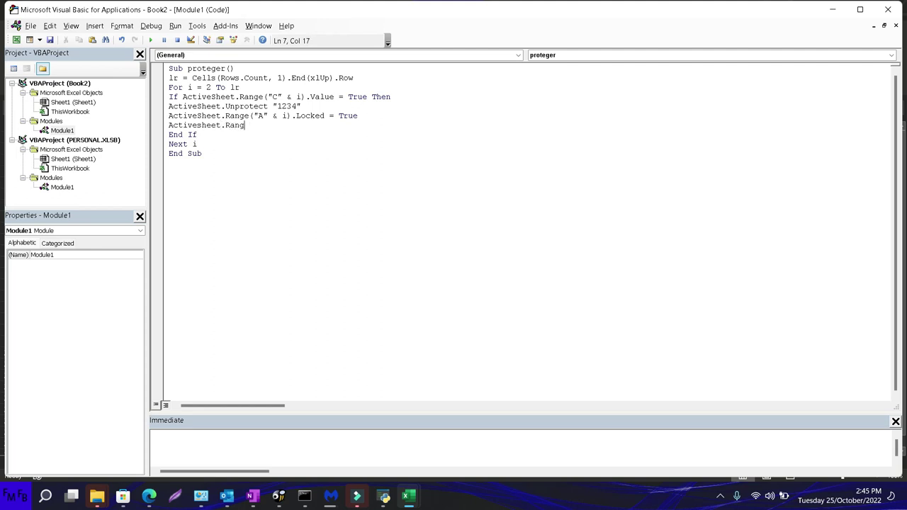
pyautogui.write('(')
pyautogui.write('"" & i')
pyautogui.write('A')
pyautogui.write('nterior.colorindex=4')
pyautogui.press('Return')
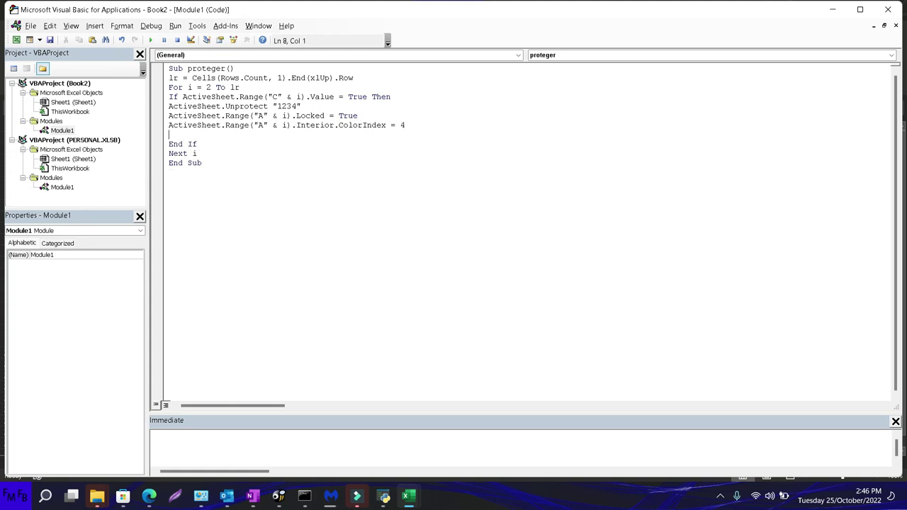
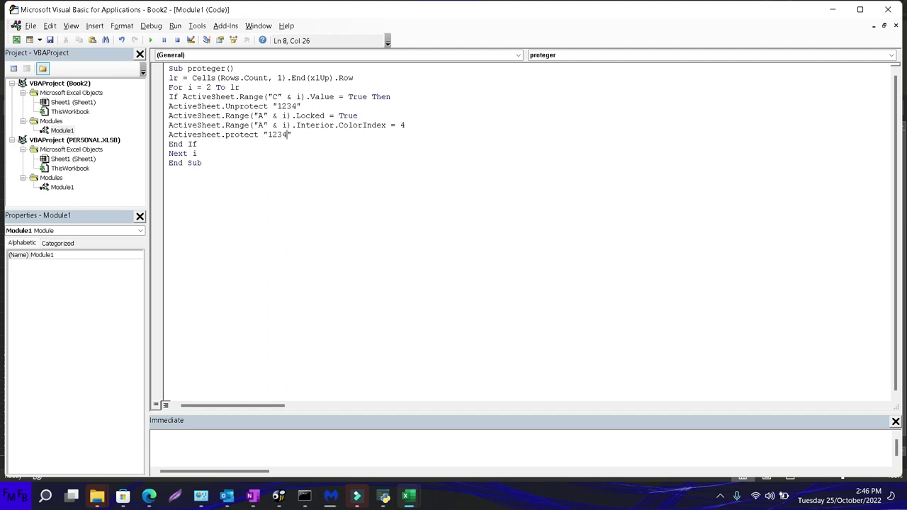
# - Add an Else branch that unprotects the sheet and resets the cell's Interior.ColorIndex
pyautogui.press('Return')
pyautogui.write('else')
pyautogui.press('Return')
pyautogui.write('ctivesheet.')
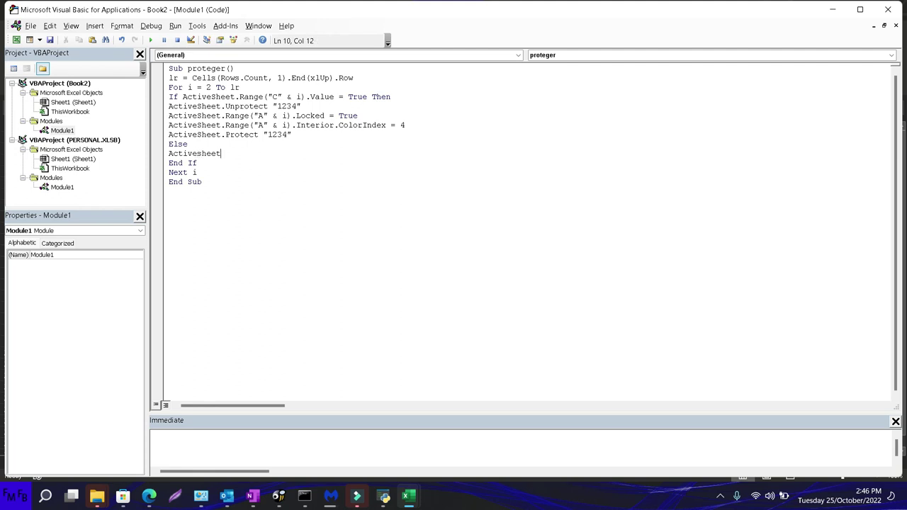
pyautogui.write('unpo')
pyautogui.press('BackSpace')
pyautogui.press('BackSpace')
pyautogui.write('rotect')
pyautogui.write('""')
pyautogui.press('Return')
pyautogui.write('ctivesheet')
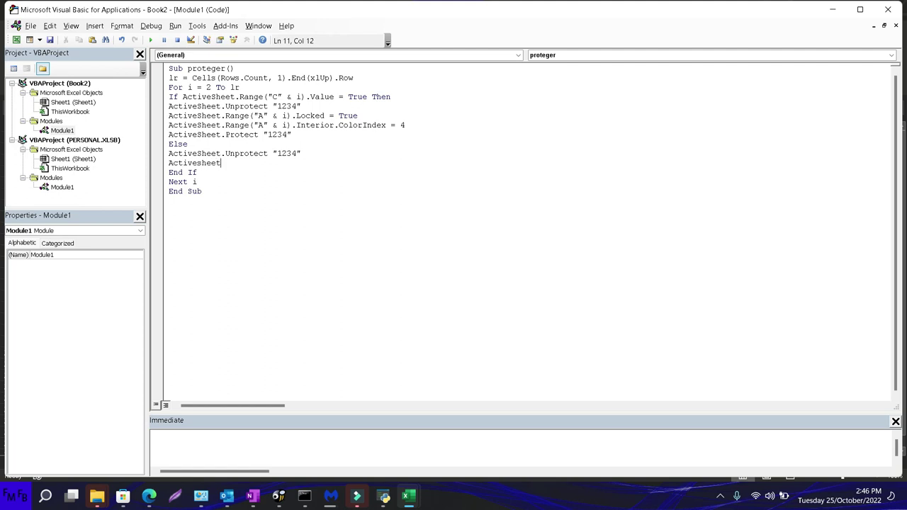
pyautogui.write('.colorinde')
pyautogui.press('BackSpace')
pyautogui.press('BackSpace')
pyautogui.press('BackSpace')
pyautogui.press('BackSpace')
pyautogui.hotkey('ctrl', 'shift', 'Left')
pyautogui.write('interior.colorindex')
# - Insert a Range("A" & i).Locked = False line in the Else branch, then return to Excel
pyautogui.click(302, 153)
pyautogui.press('Return')
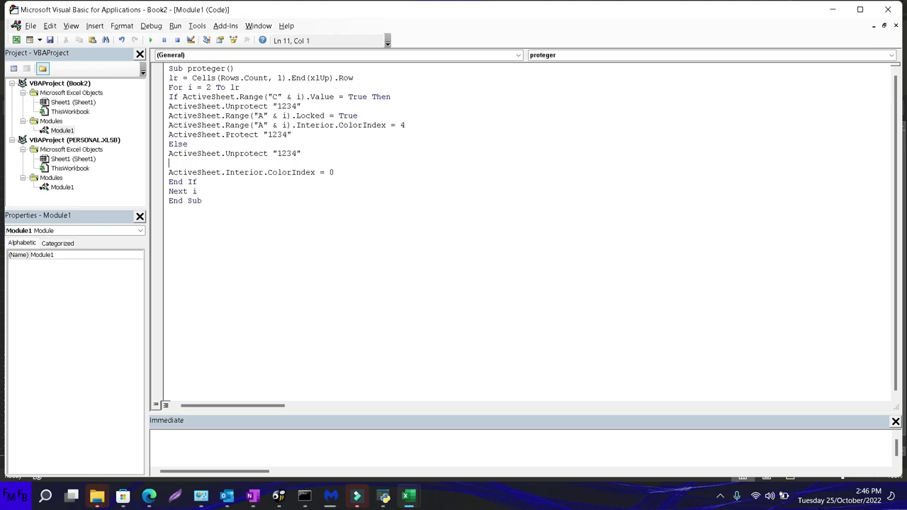
pyautogui.write('Active')
pyautogui.write('sheet.')
pyautogui.write('Range')
pyautogui.write('""')
pyautogui.write('A')
pyautogui.press('Right')
pyautogui.write('& ')
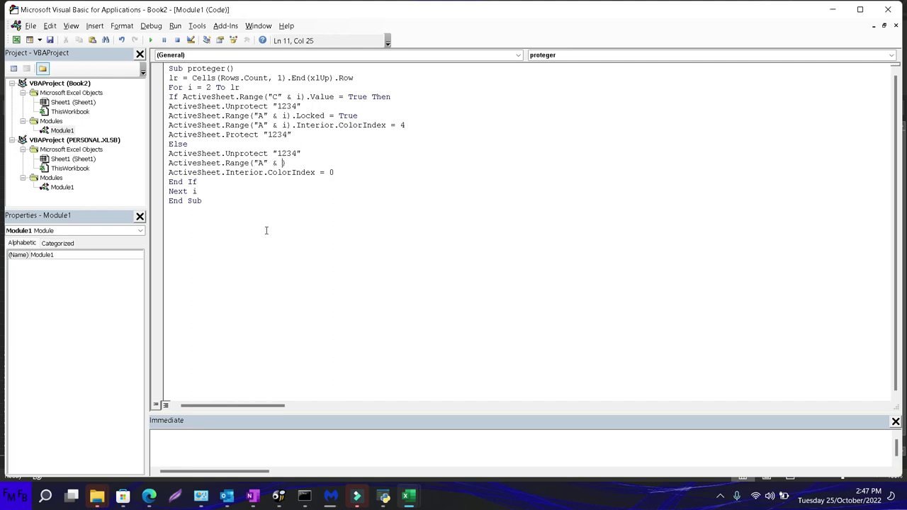
pyautogui.write('i).')
pyautogui.write('locked')
pyautogui.press('Down')
pyautogui.press('Up')
pyautogui.write('False')
pyautogui.press('Down')
pyautogui.hotkey('alt', 'Tab')
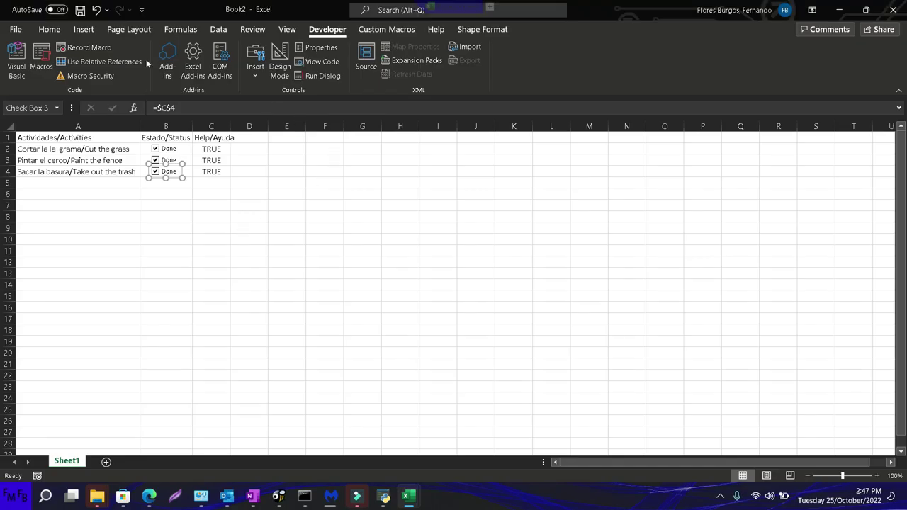
# - Draw a rectangle beside the checklist near F1:J3 and label it Proteger/Protect
pyautogui.click(84, 29)
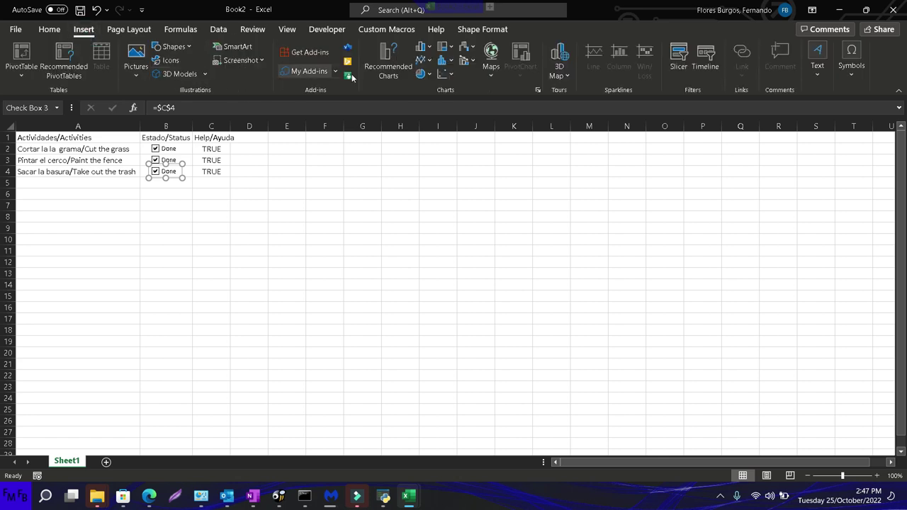
pyautogui.click(172, 46)
pyautogui.click(201, 77)
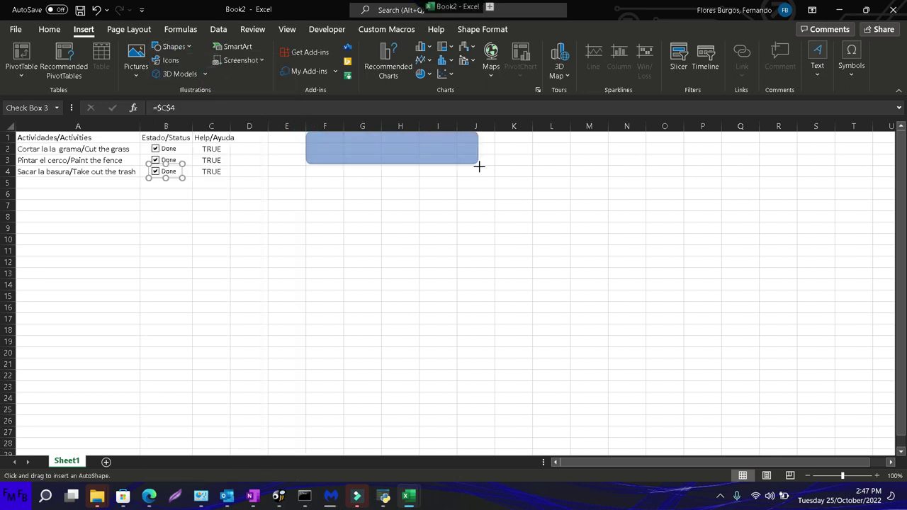
pyautogui.moveTo(363, 146); pyautogui.dragTo(484, 169)
pyautogui.write('Prote')
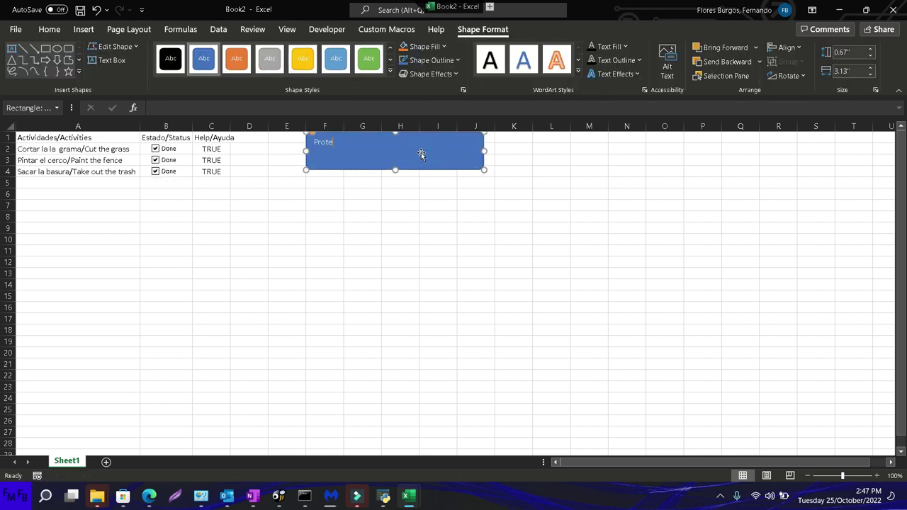
pyautogui.write('ger/Protect')
# - Format the Proteger/Protect text as 20 pt bold, centred horizontally and vertically
pyautogui.hotkey('ctrl', 'a')
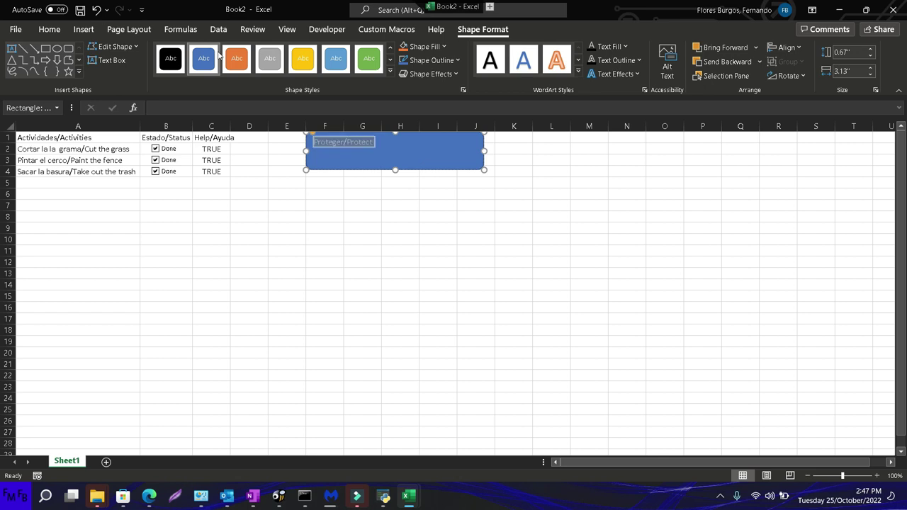
pyautogui.click(50, 29)
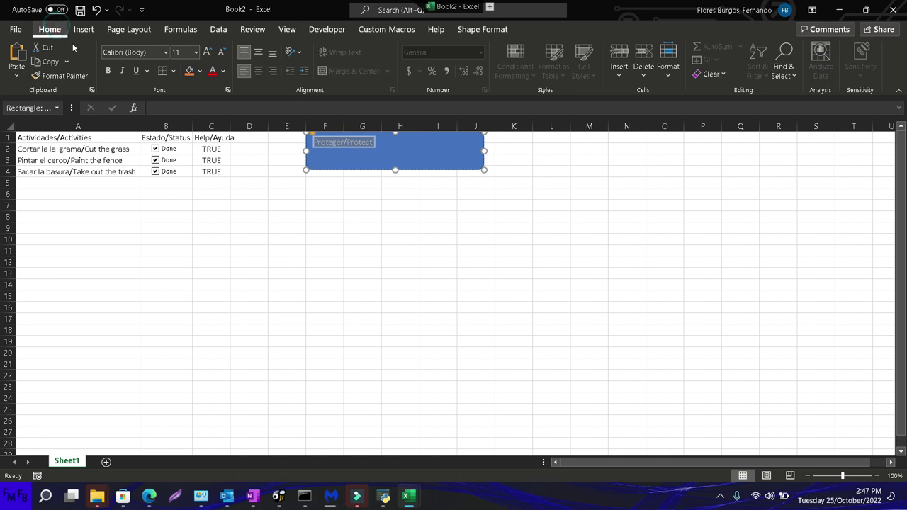
pyautogui.click(197, 60)
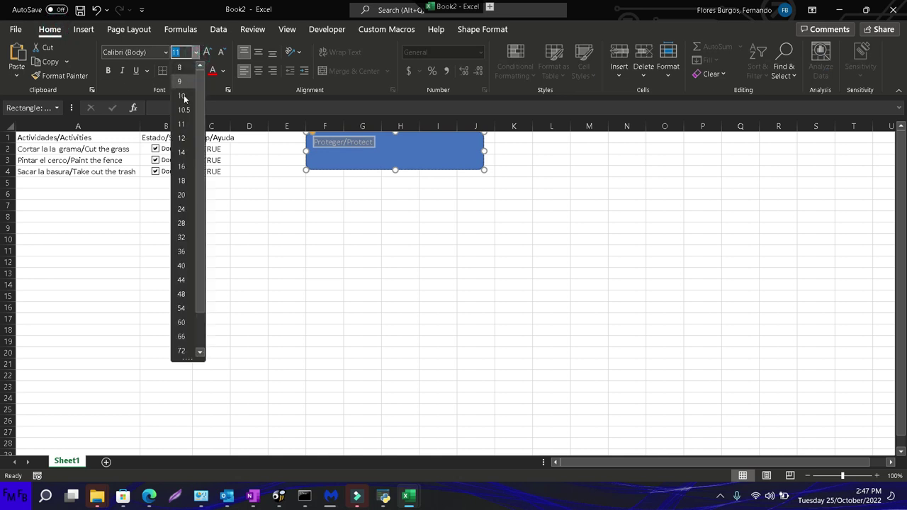
pyautogui.click(183, 194)
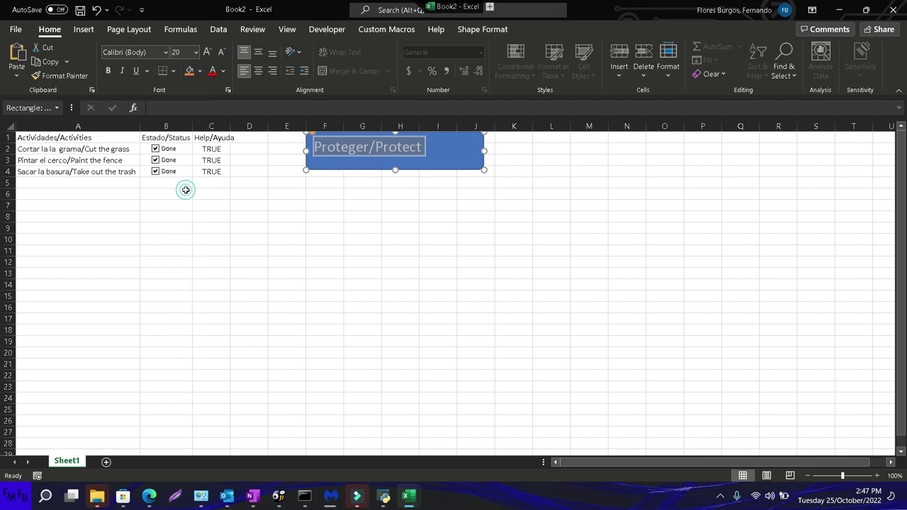
pyautogui.click(109, 71)
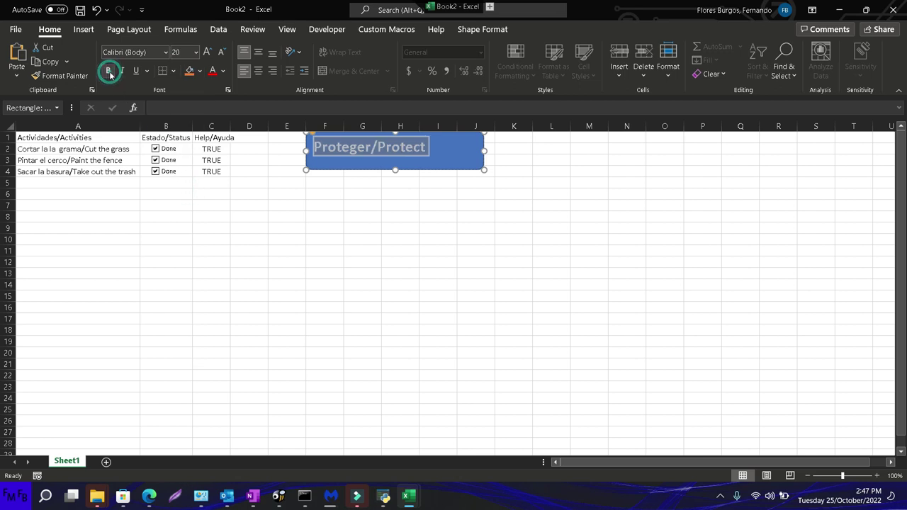
pyautogui.click(258, 71)
pyautogui.click(259, 54)
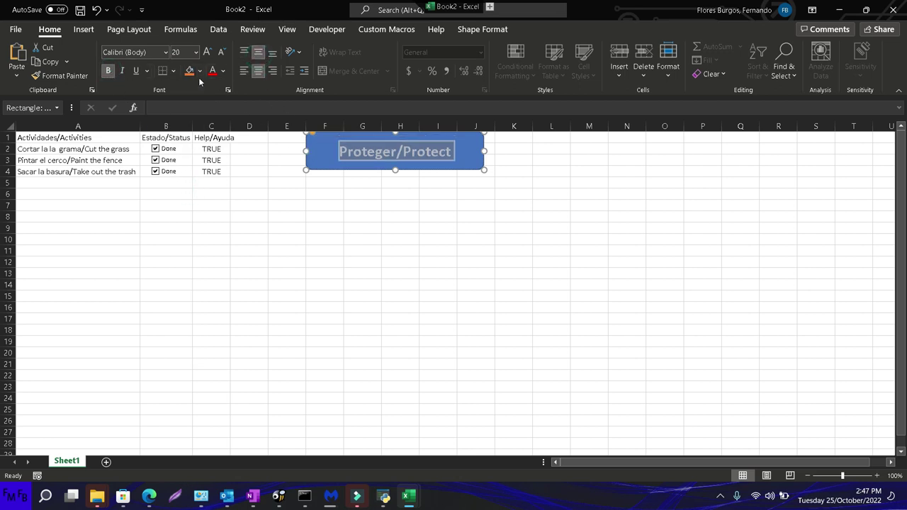
pyautogui.click(85, 29)
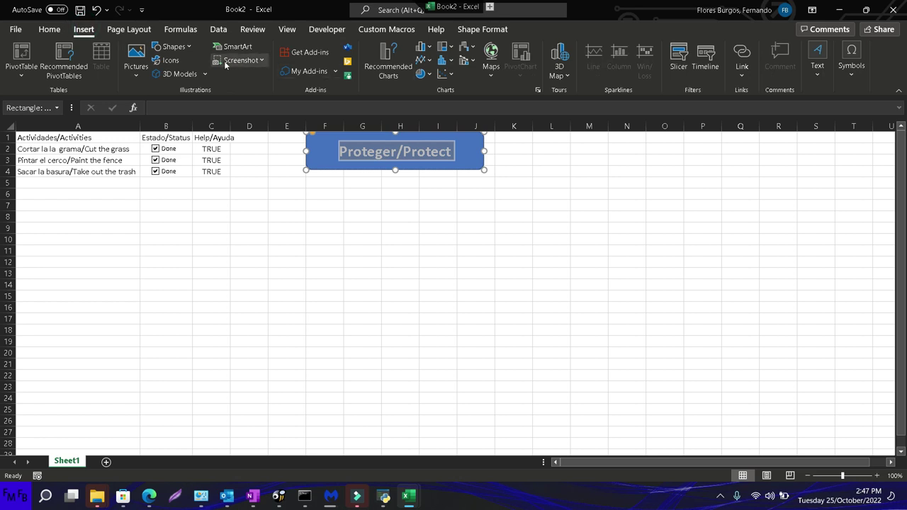
# - Draw a rounded-rectangle Desproteger/Unprotect button below, with 20 pt bold centred text
pyautogui.click(176, 47)
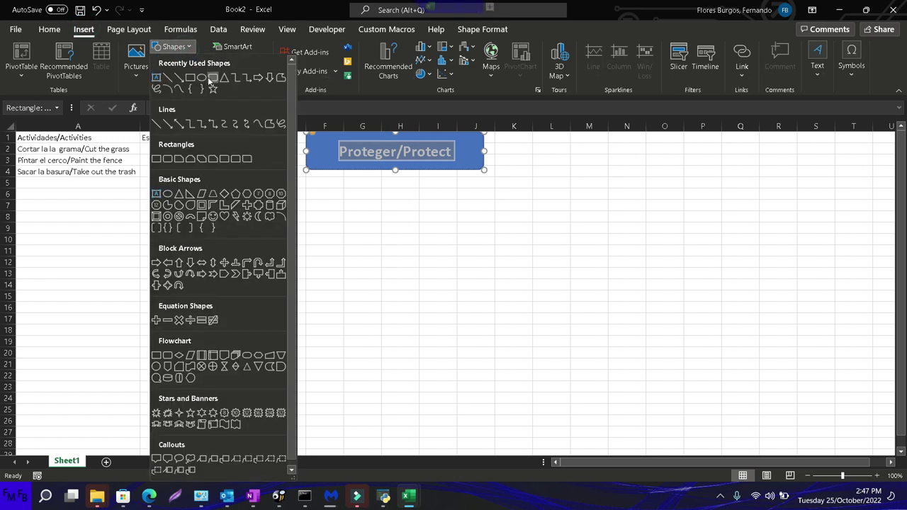
pyautogui.click(212, 77)
pyautogui.moveTo(308, 188); pyautogui.dragTo(484, 230)
pyautogui.click(412, 208)
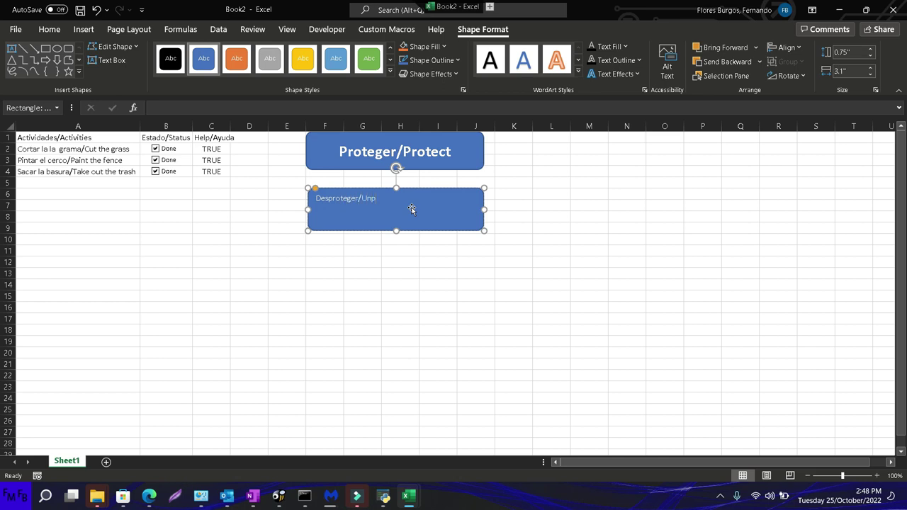
pyautogui.hotkey('ctrl', 'a')
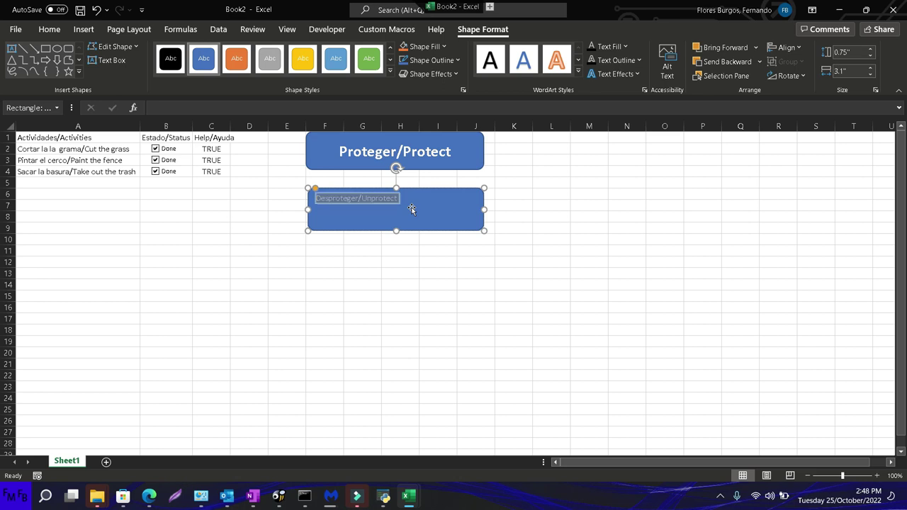
pyautogui.click(51, 32)
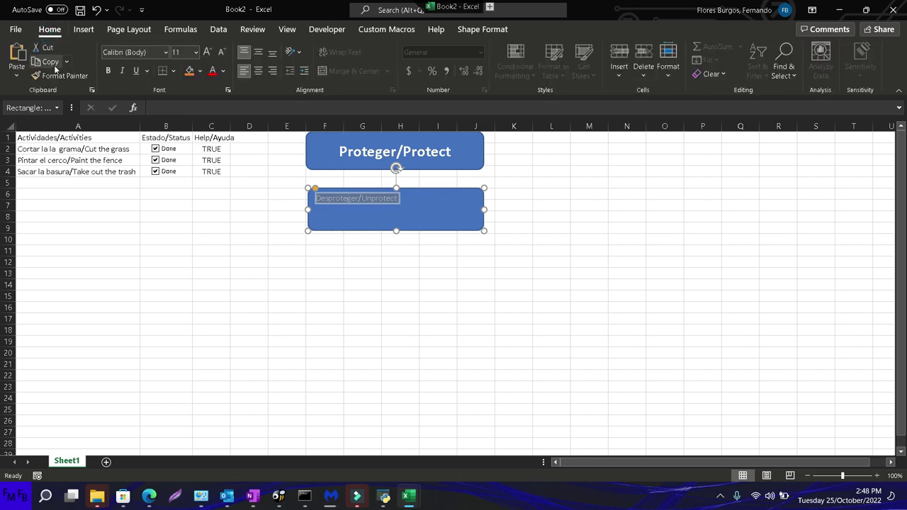
pyautogui.click(196, 53)
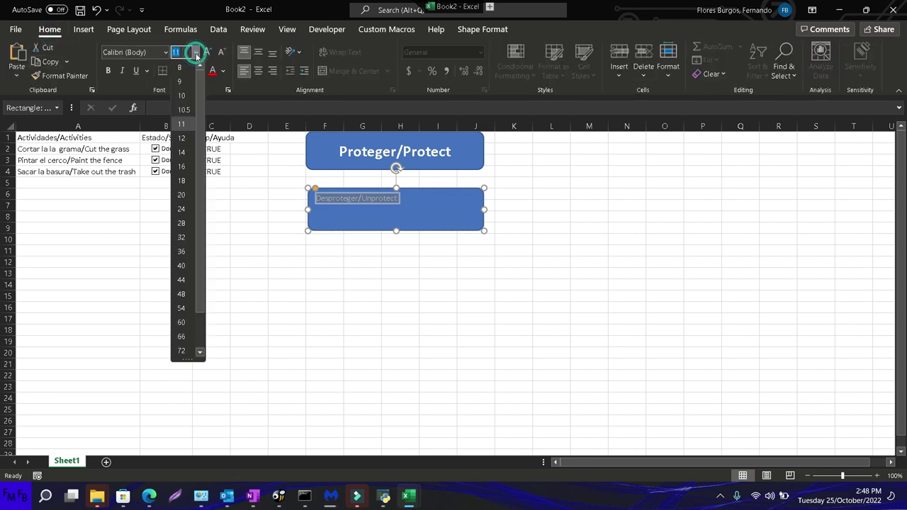
pyautogui.click(184, 196)
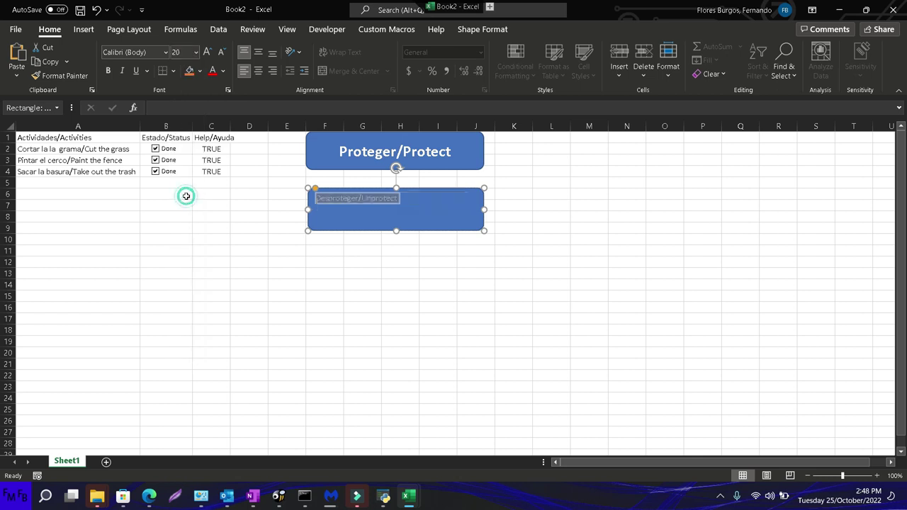
pyautogui.click(109, 71)
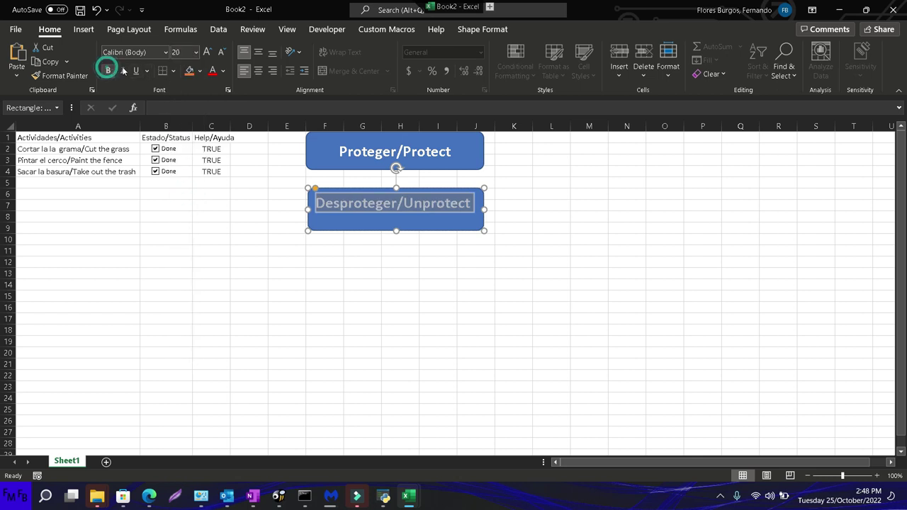
pyautogui.click(258, 71)
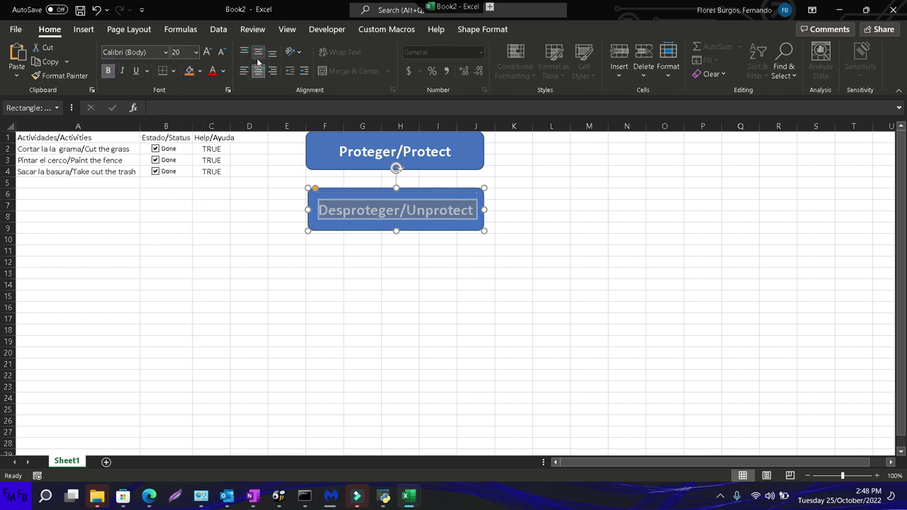
pyautogui.click(243, 184)
# - Assign the proteger macro to the Proteger/Protect button
pyautogui.rightClick(336, 163)
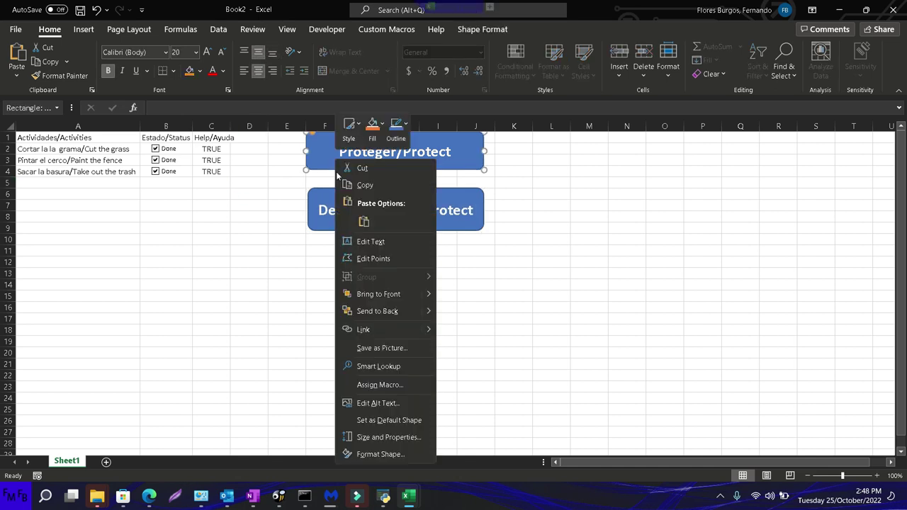
pyautogui.click(394, 387)
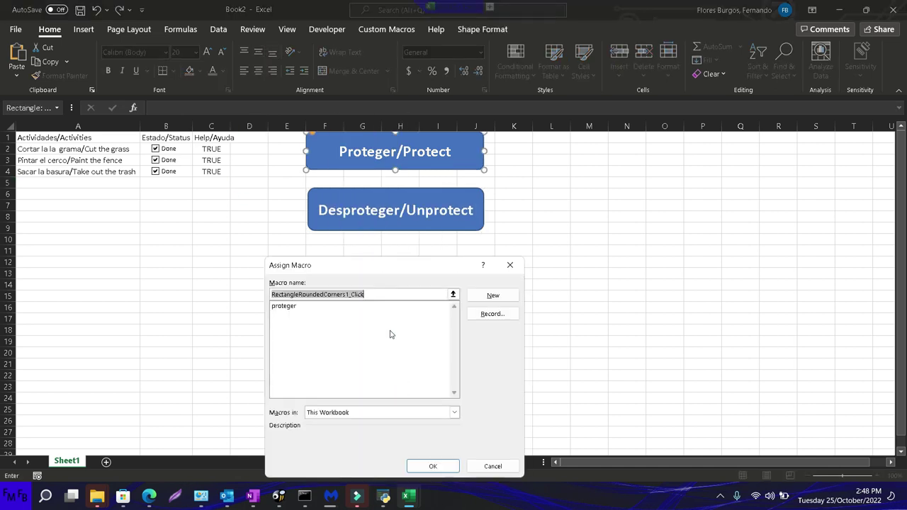
pyautogui.click(324, 307)
pyautogui.click(433, 465)
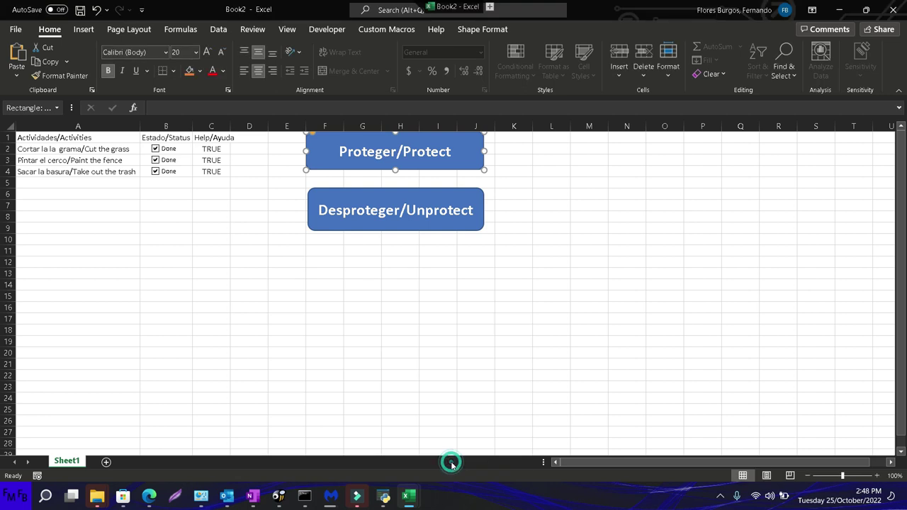
pyautogui.hotkey('alt', 'F11')
# - Below proteger, add Sub desproteger() with an ActiveSheet.Unprotect line using the sheet password
pyautogui.click(232, 210)
pyautogui.write('sub ')
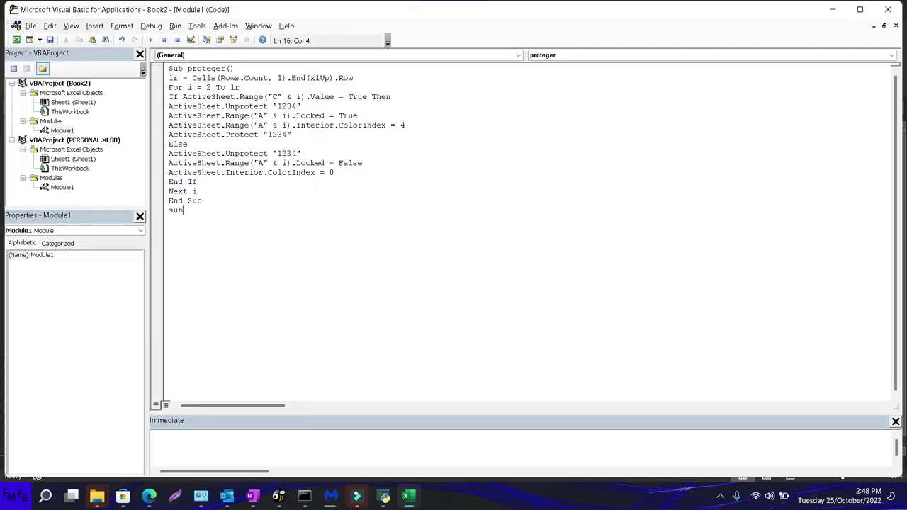
pyautogui.write('des')
pyautogui.write('prot')
pyautogui.write('egerr')
pyautogui.press('Return')
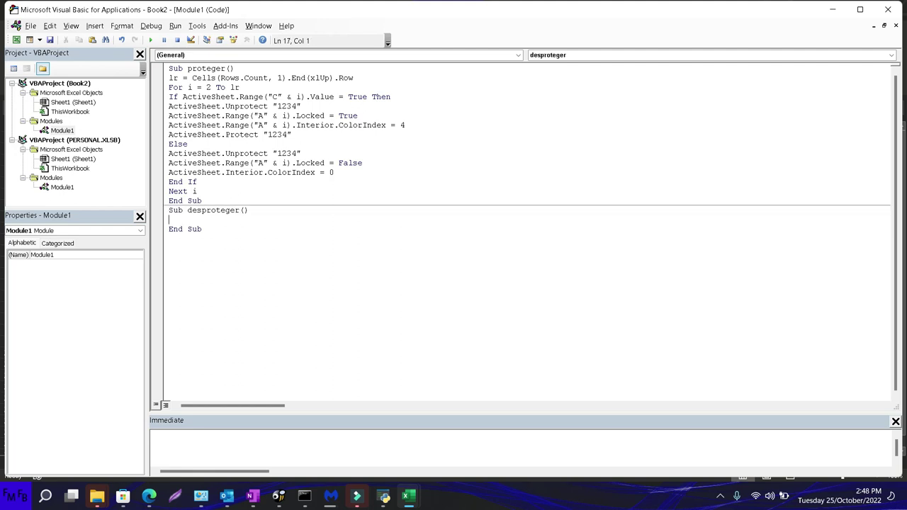
pyautogui.write('Activesheet.')
# - Assign the desproteger macro to the Desproteger/Unprotect button shape
pyautogui.hotkey('alt', 'F11')
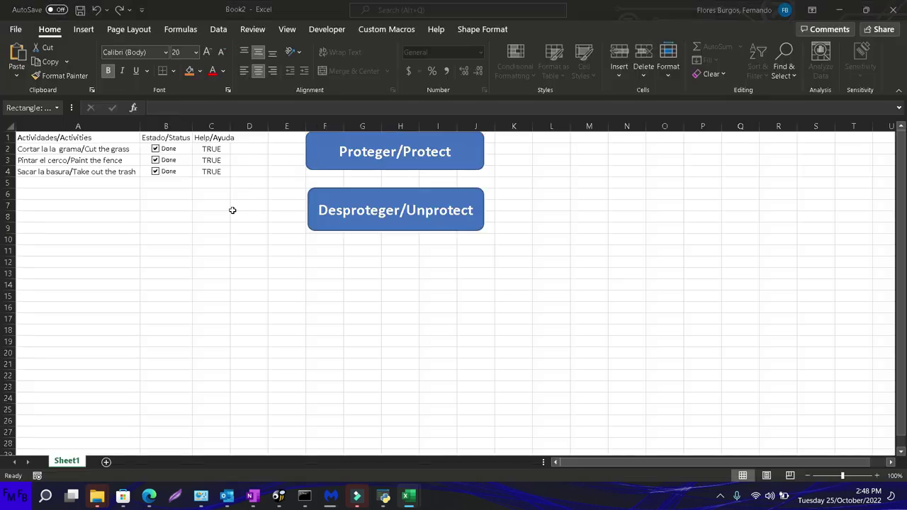
pyautogui.rightClick(330, 215)
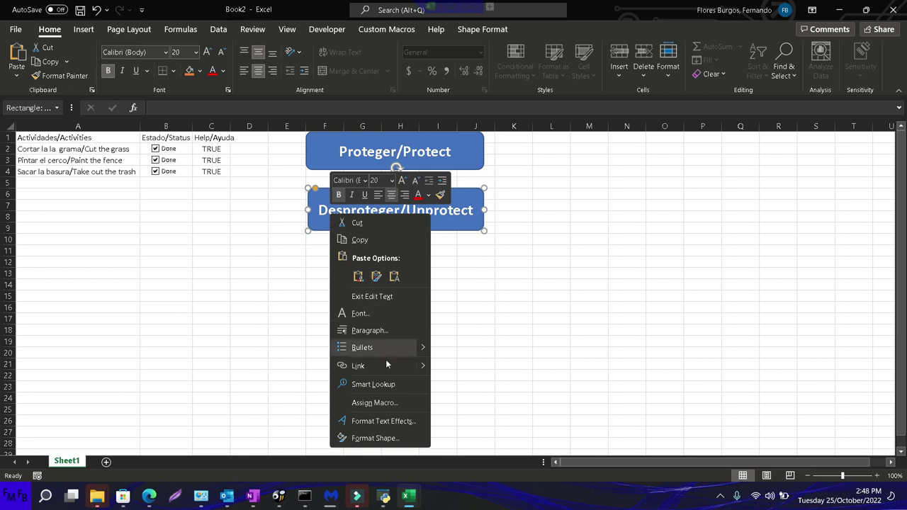
pyautogui.click(375, 403)
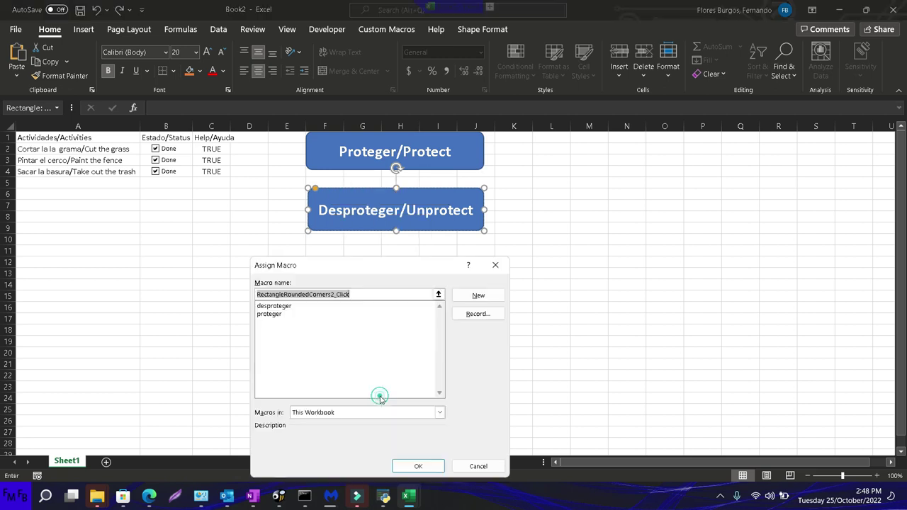
pyautogui.click(282, 306)
pyautogui.click(420, 465)
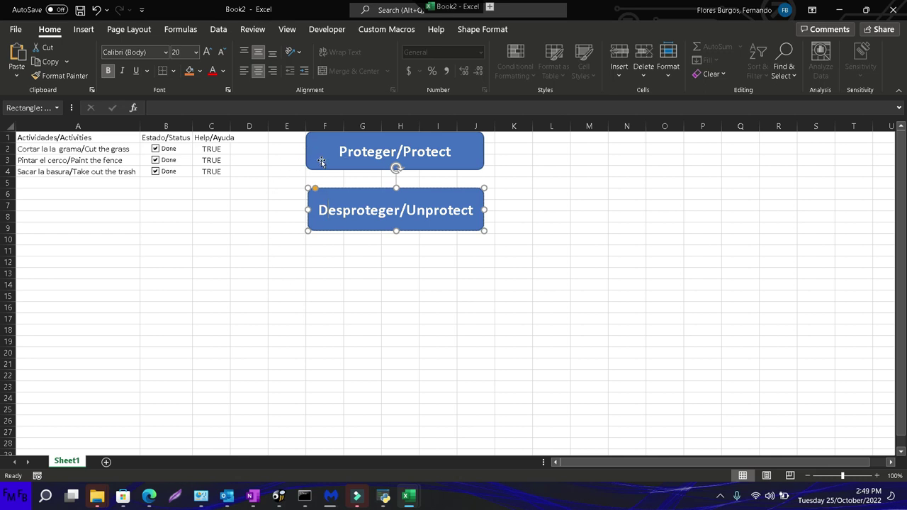
pyautogui.click(291, 160)
# - Reopen Assign Macro on the Unprotect button and confirm desproteger again
pyautogui.rightClick(321, 211)
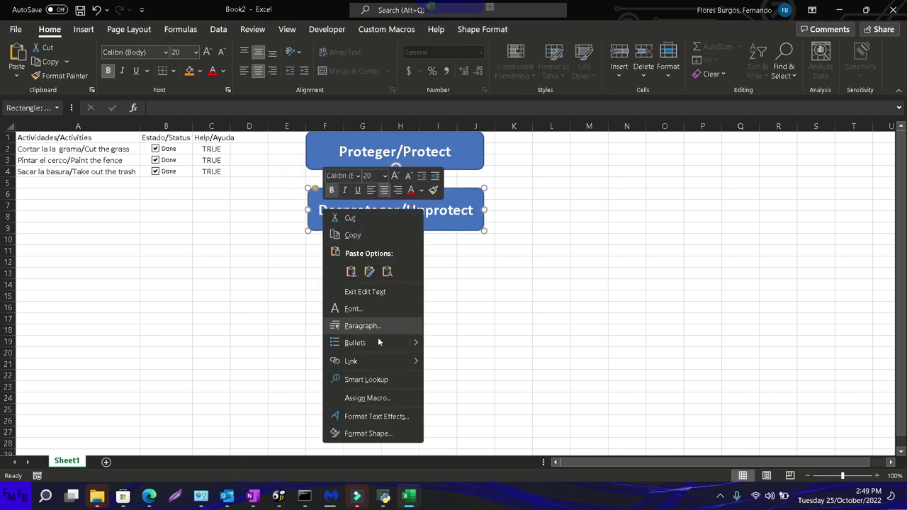
pyautogui.click(369, 398)
pyautogui.click(284, 305)
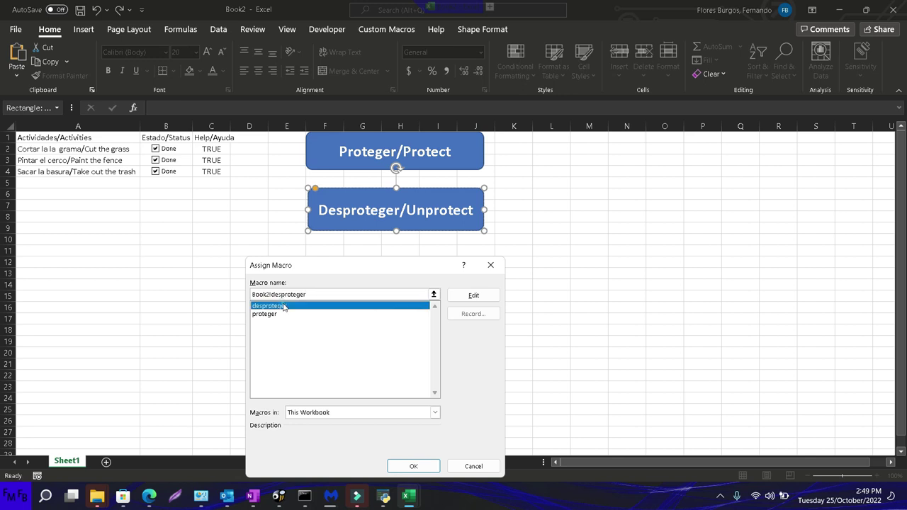
pyautogui.click(413, 467)
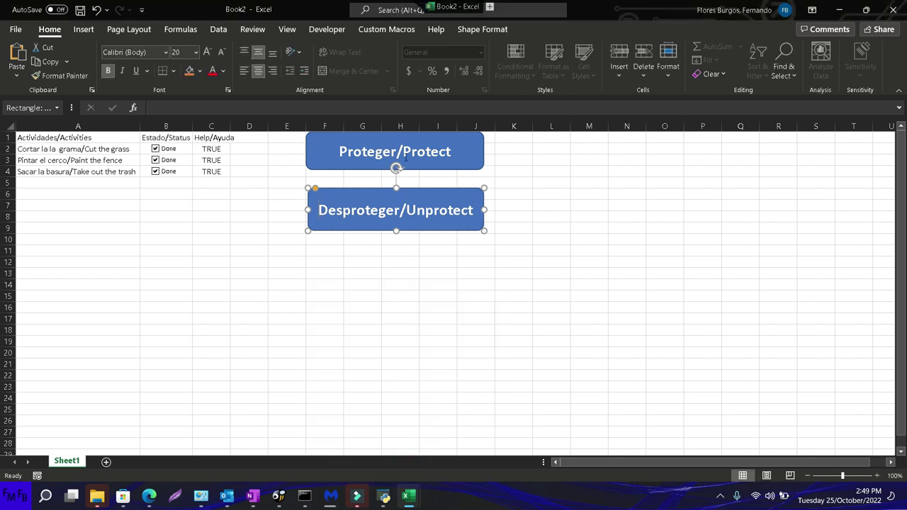
# - Run Proteger/Protect and try editing the task cells to confirm they're locked
pyautogui.click(539, 160)
pyautogui.click(428, 152)
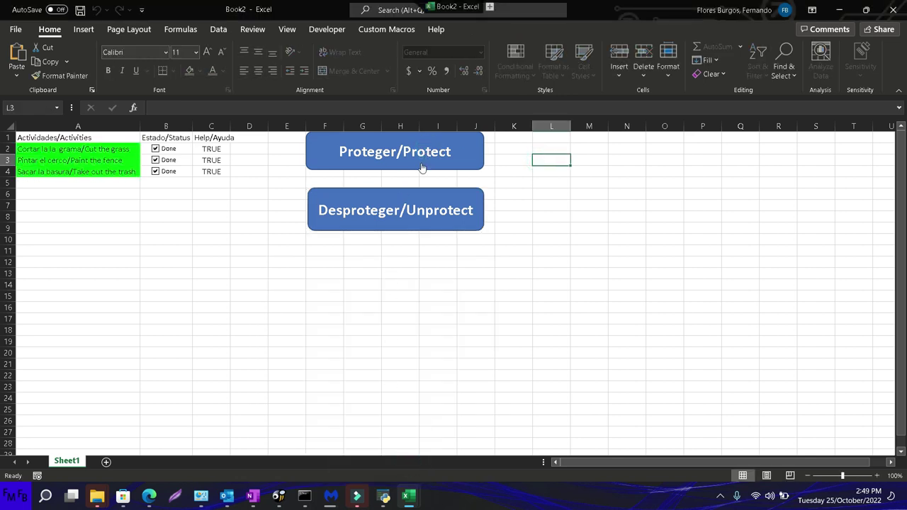
pyautogui.click(139, 149)
pyautogui.doubleClick(139, 151)
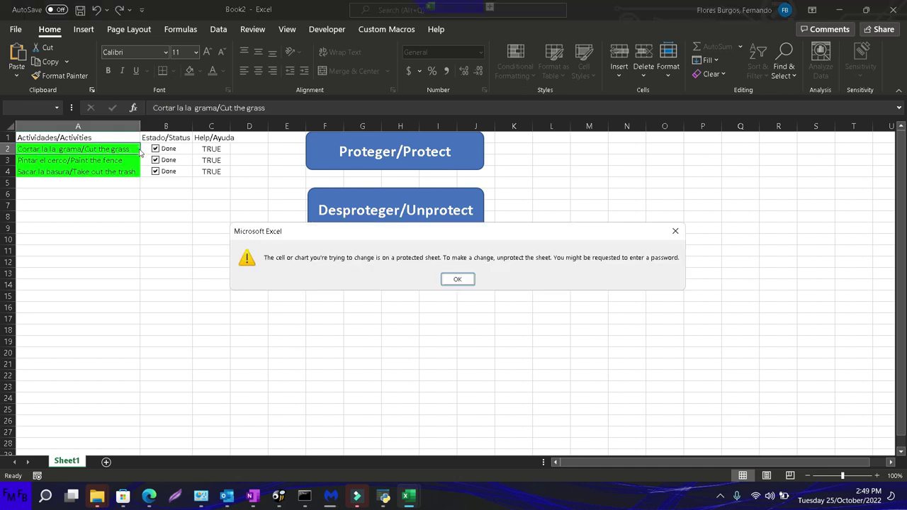
pyautogui.press('Return')
pyautogui.press('F2')
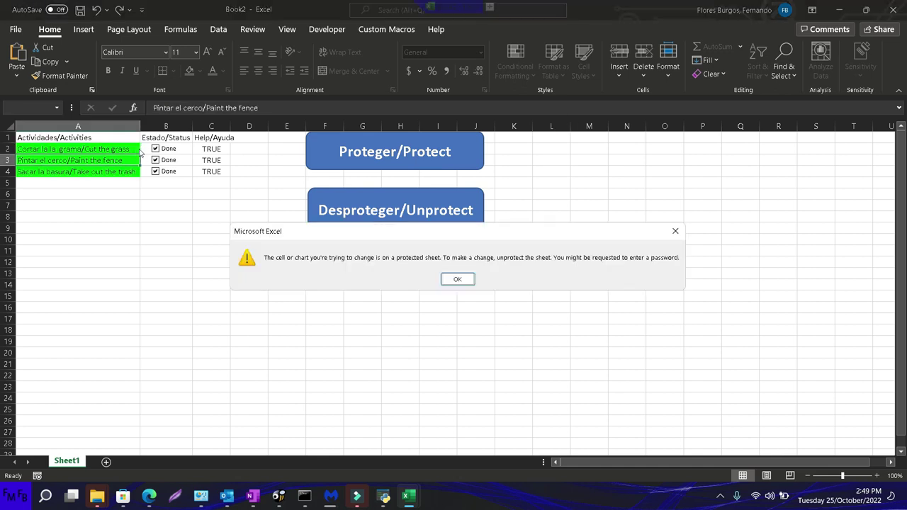
pyautogui.press('Return')
pyautogui.press('F2')
pyautogui.press('Return')
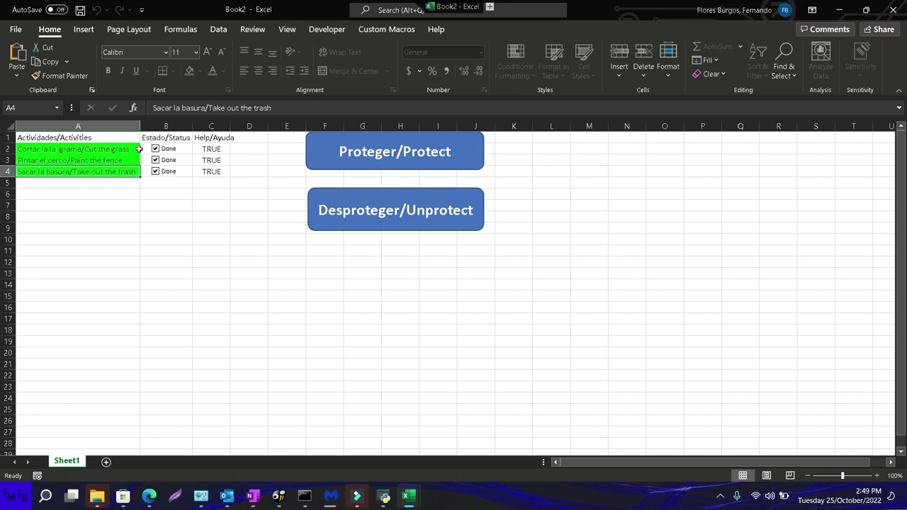
# - Unprotect the sheet with Desproteger/Unprotect and untick Cut the grass's Done box
pyautogui.click(156, 149)
pyautogui.press('Return')
pyautogui.click(339, 210)
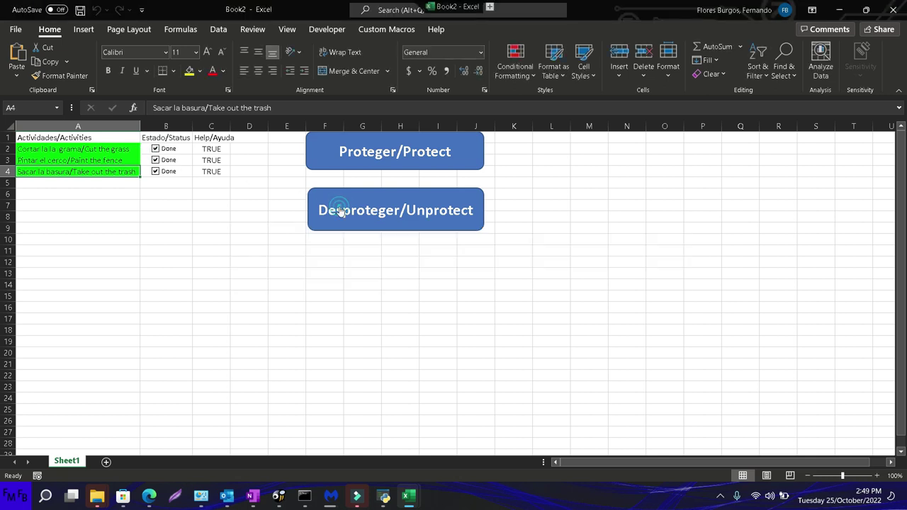
pyautogui.click(156, 149)
# - Rerun Proteger, open Debug on run-time error 438, and reset the halted macro
pyautogui.click(355, 157)
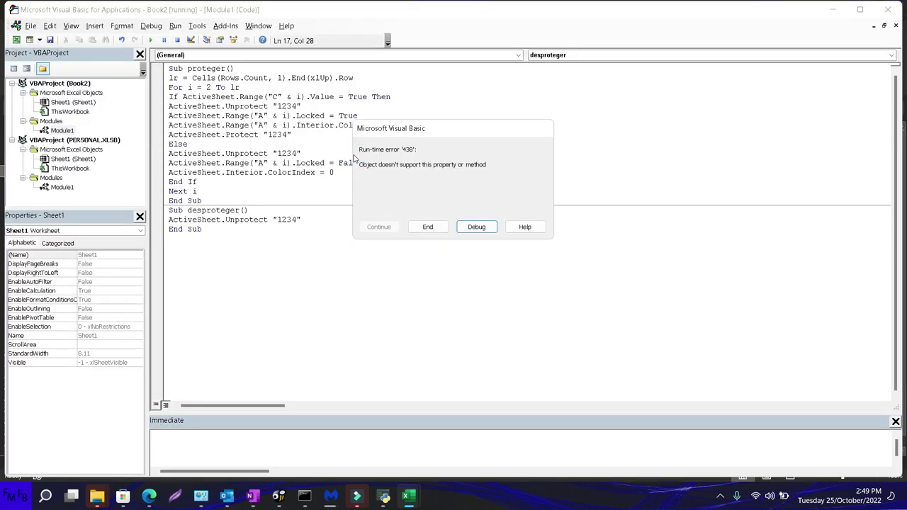
pyautogui.click(472, 228)
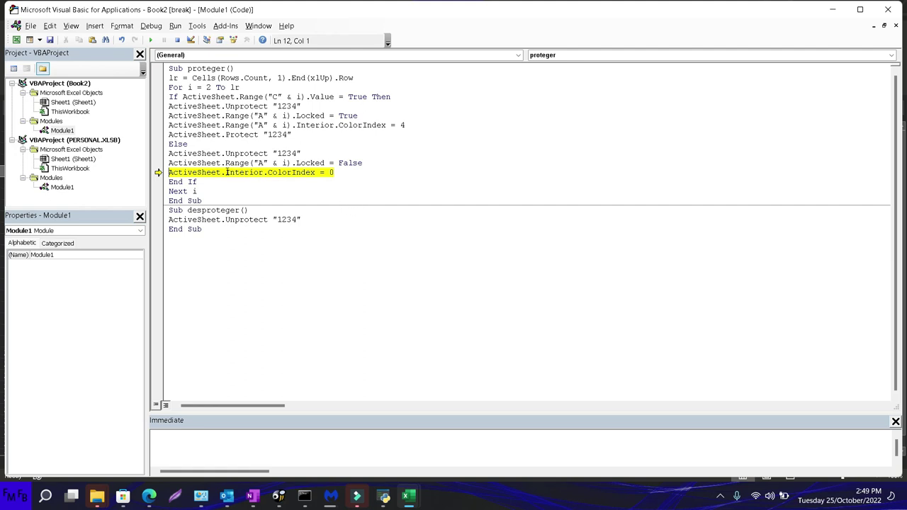
pyautogui.click(177, 41)
# - Change line 12 to ActiveSheet.Range("A" & i).Interior.ColorIndex = 0
pyautogui.click(227, 172)
pyautogui.write('Range()')
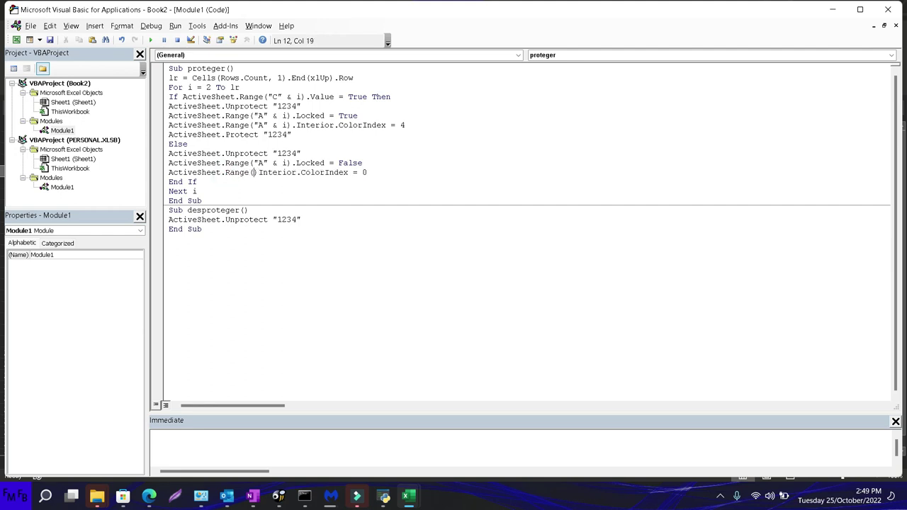
pyautogui.write('.')
pyautogui.write('""')
pyautogui.write('A')
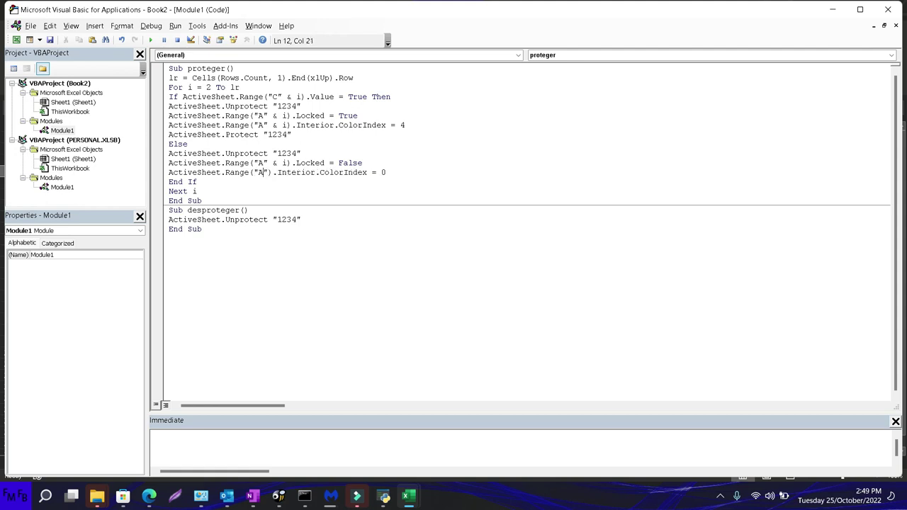
pyautogui.press('Right')
pyautogui.write('& i')
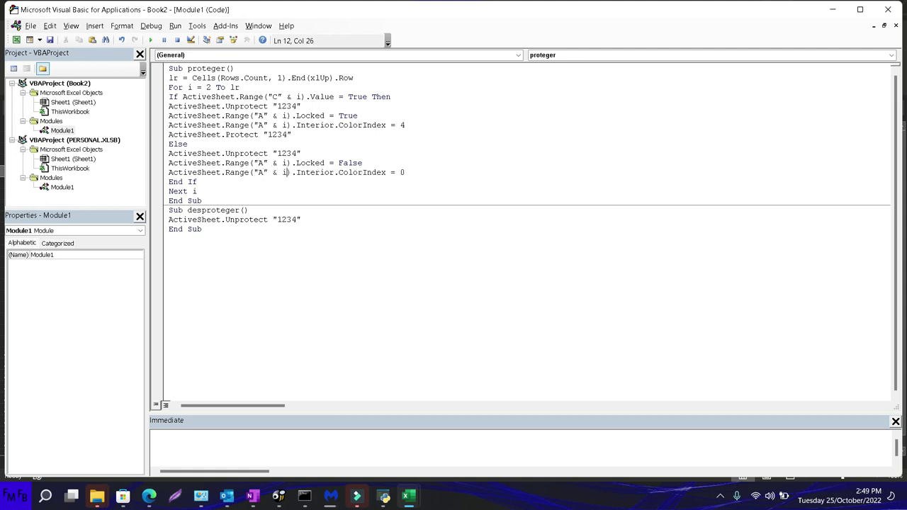
pyautogui.hotkey('alt', 'F11')
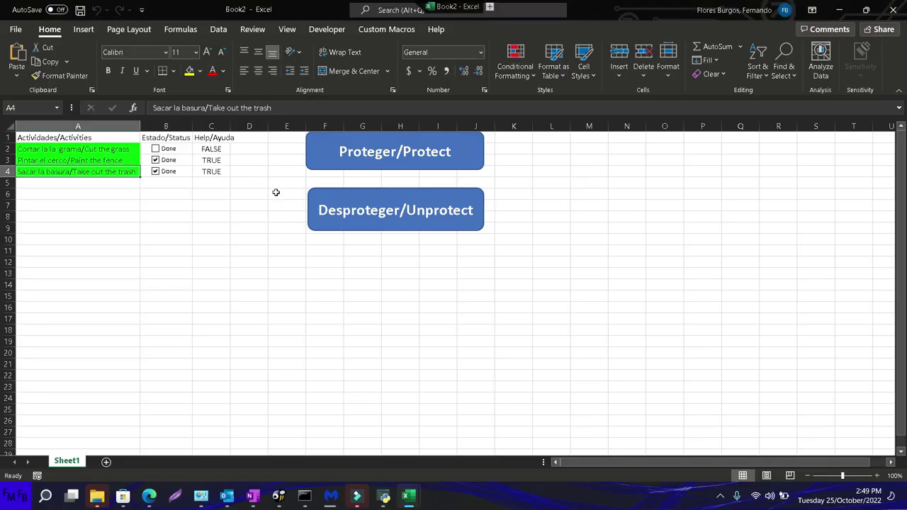
# - Run Proteger/Protect, then delete and undo Cut the grass to show it's editable
pyautogui.click(352, 153)
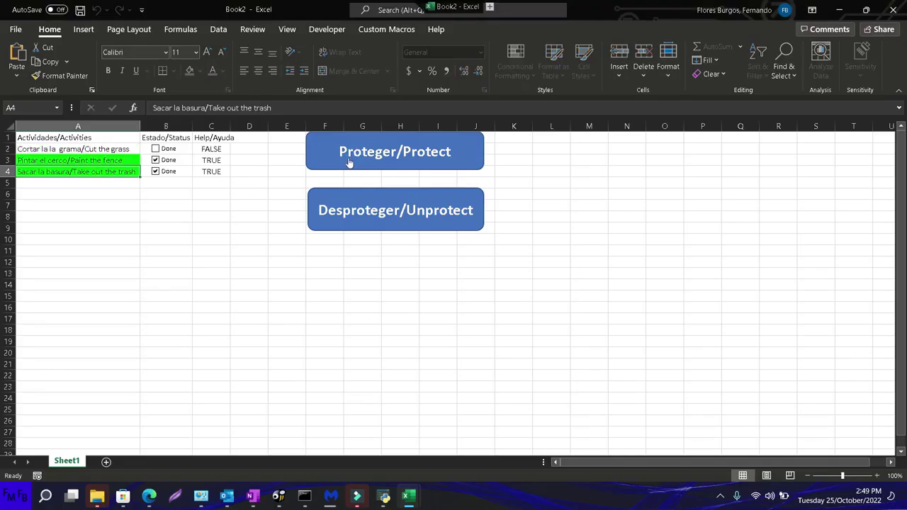
pyautogui.click(135, 153)
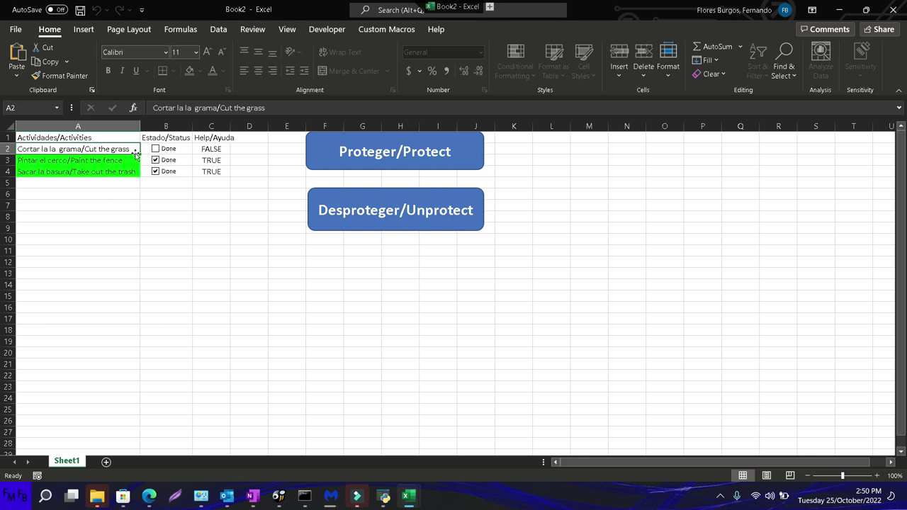
pyautogui.press('Delete')
pyautogui.hotkey('ctrl', 'c')
pyautogui.press('Escape')
pyautogui.hotkey('ctrl', 'z')
# - Try deleting Paint the fence and Take out the trash, confirming both are protected
pyautogui.click(137, 157)
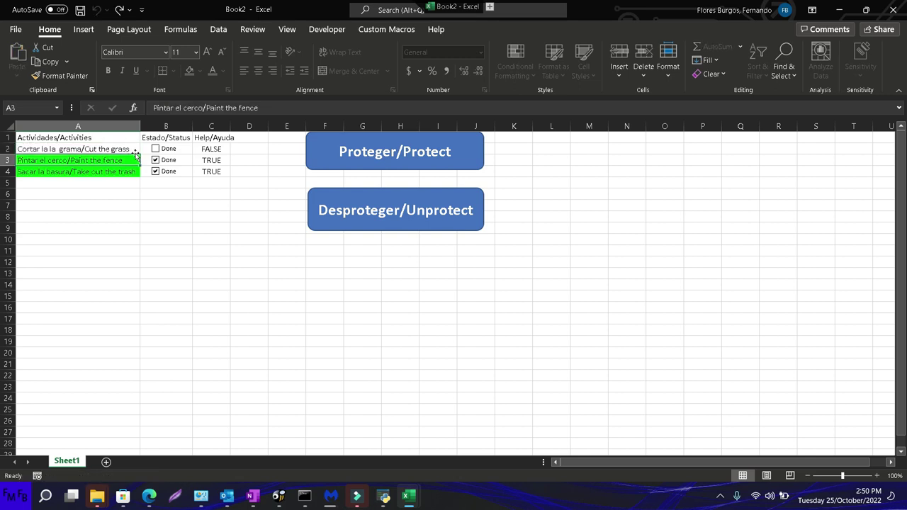
pyautogui.press('Delete')
pyautogui.press('Return')
pyautogui.press('Down')
pyautogui.press('Delete')
pyautogui.press('Return')
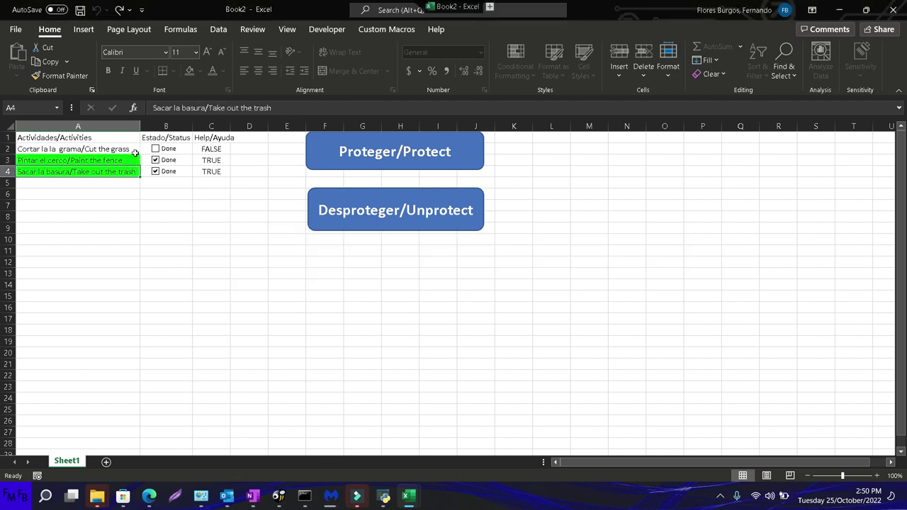
# - Unprotect the sheet and check in Format Cells that Cut the grass is unlocked
pyautogui.rightClick(129, 149)
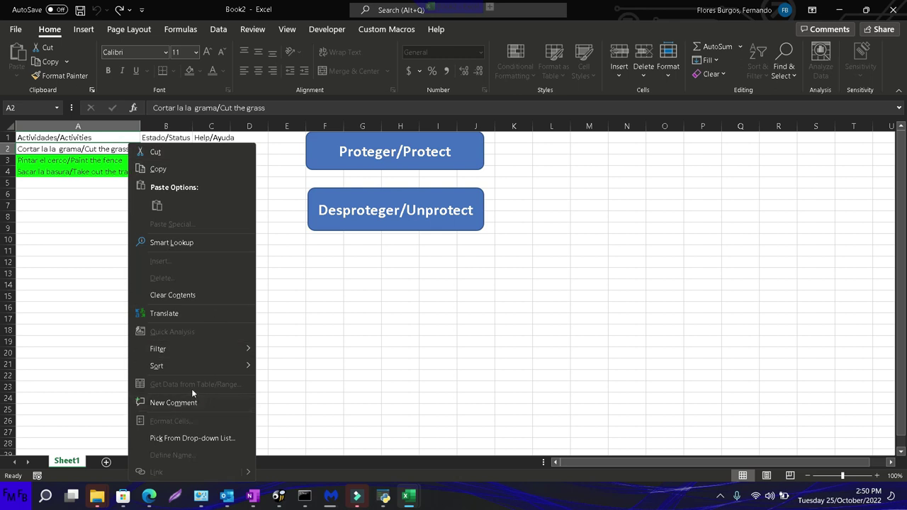
pyautogui.click(48, 314)
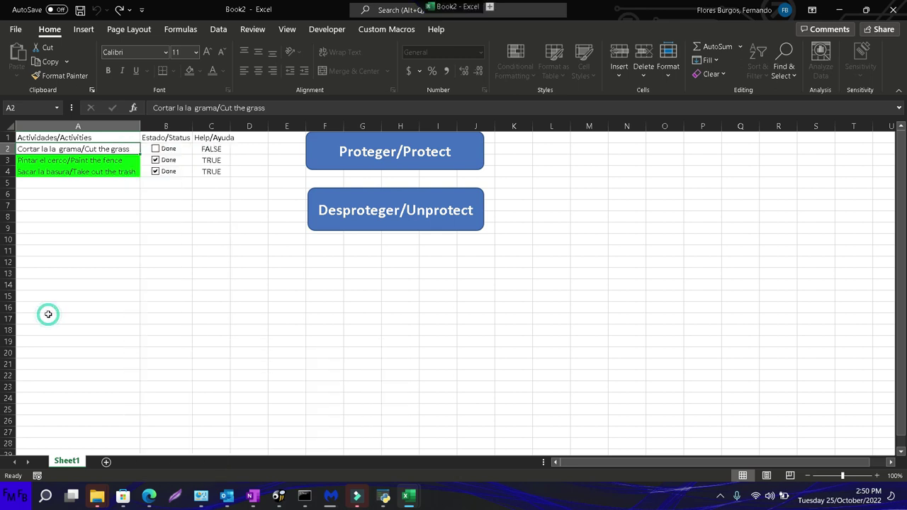
pyautogui.click(340, 219)
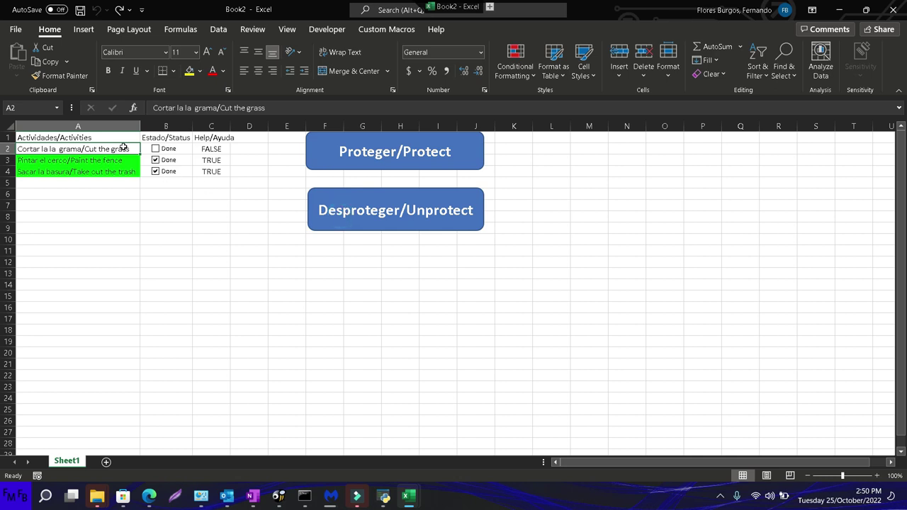
pyautogui.rightClick(123, 148)
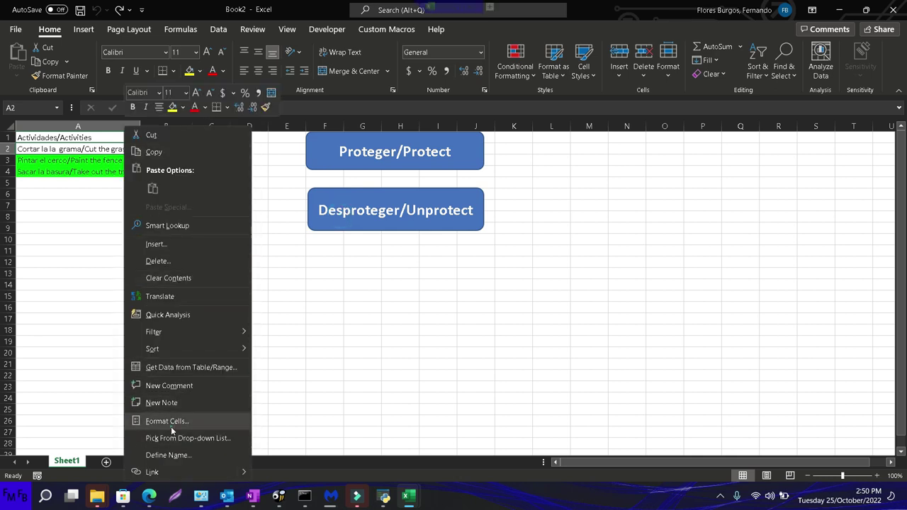
pyautogui.click(171, 428)
pyautogui.click(218, 214)
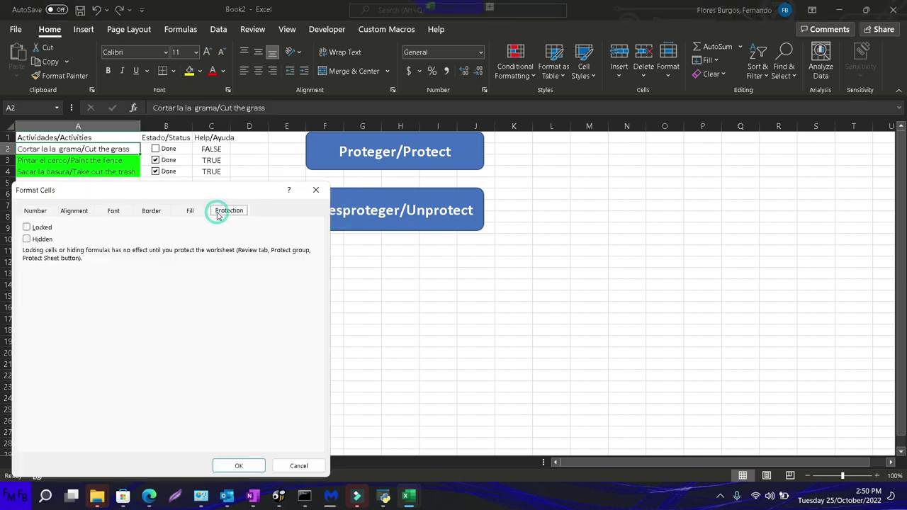
pyautogui.press('Return')
# - Check Format Cells Protection for Paint the fence and Take out the trash, both locked
pyautogui.rightClick(125, 162)
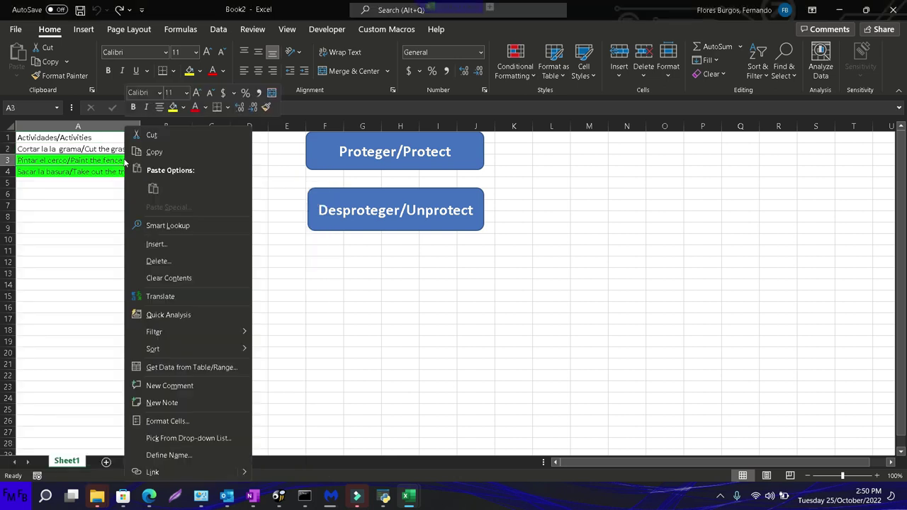
pyautogui.click(168, 422)
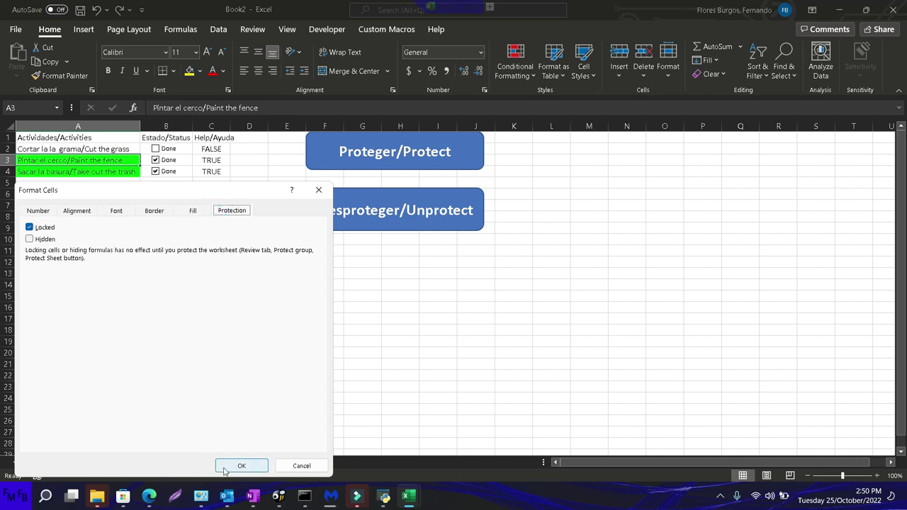
pyautogui.click(224, 469)
pyautogui.rightClick(122, 171)
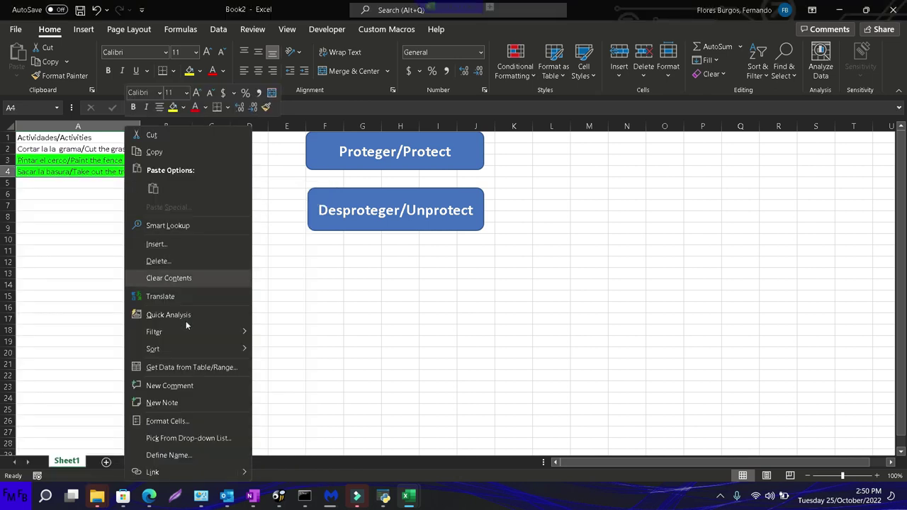
pyautogui.click(168, 421)
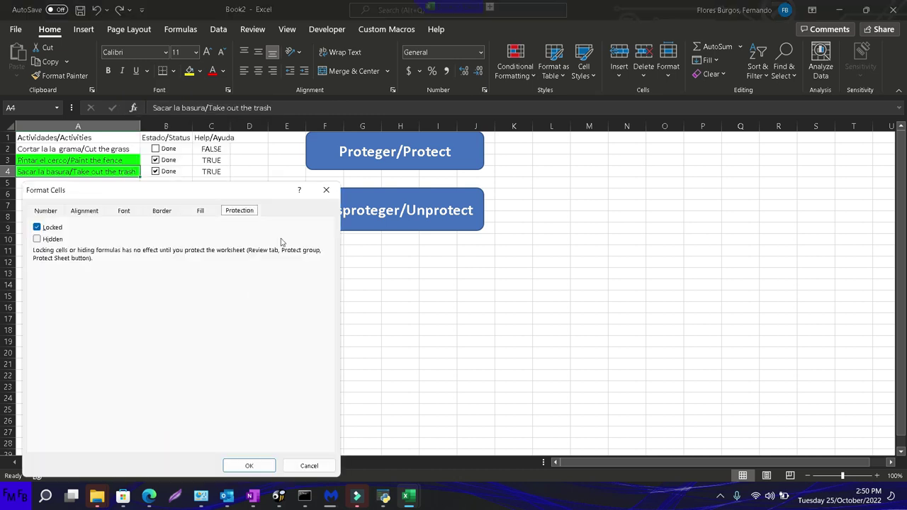